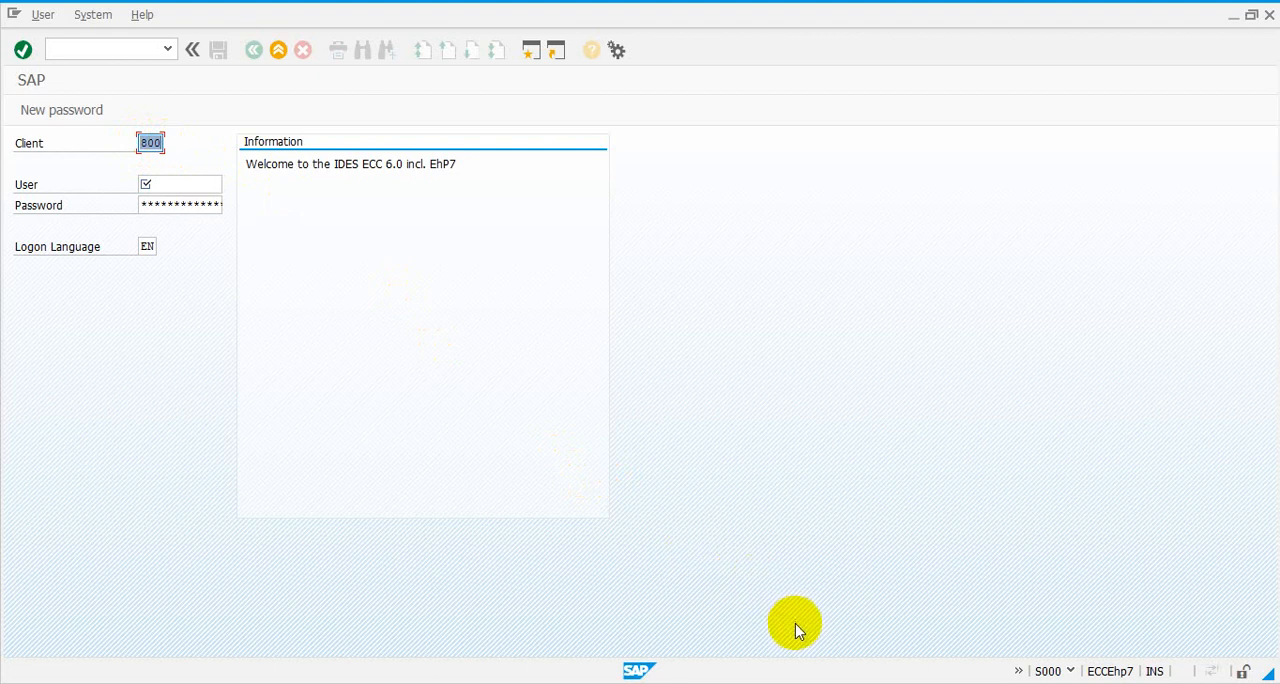
- Log on to client 800 from the logon screen
key(Return)
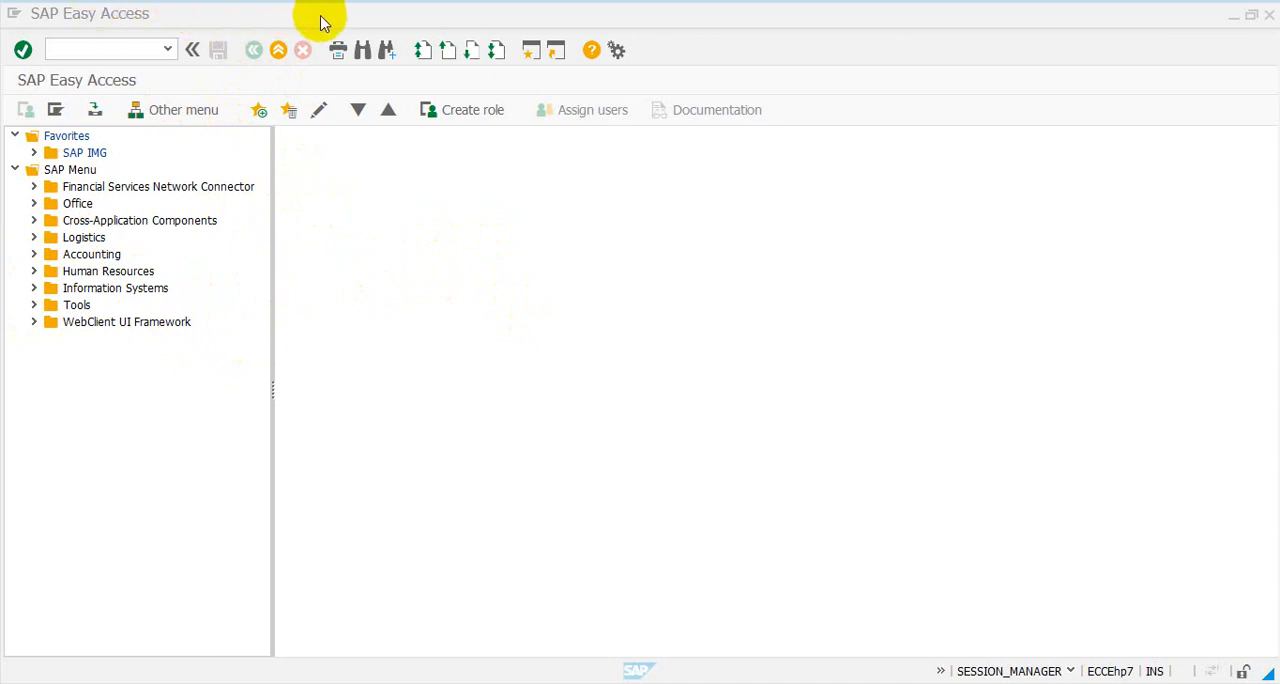
click(197, 84)
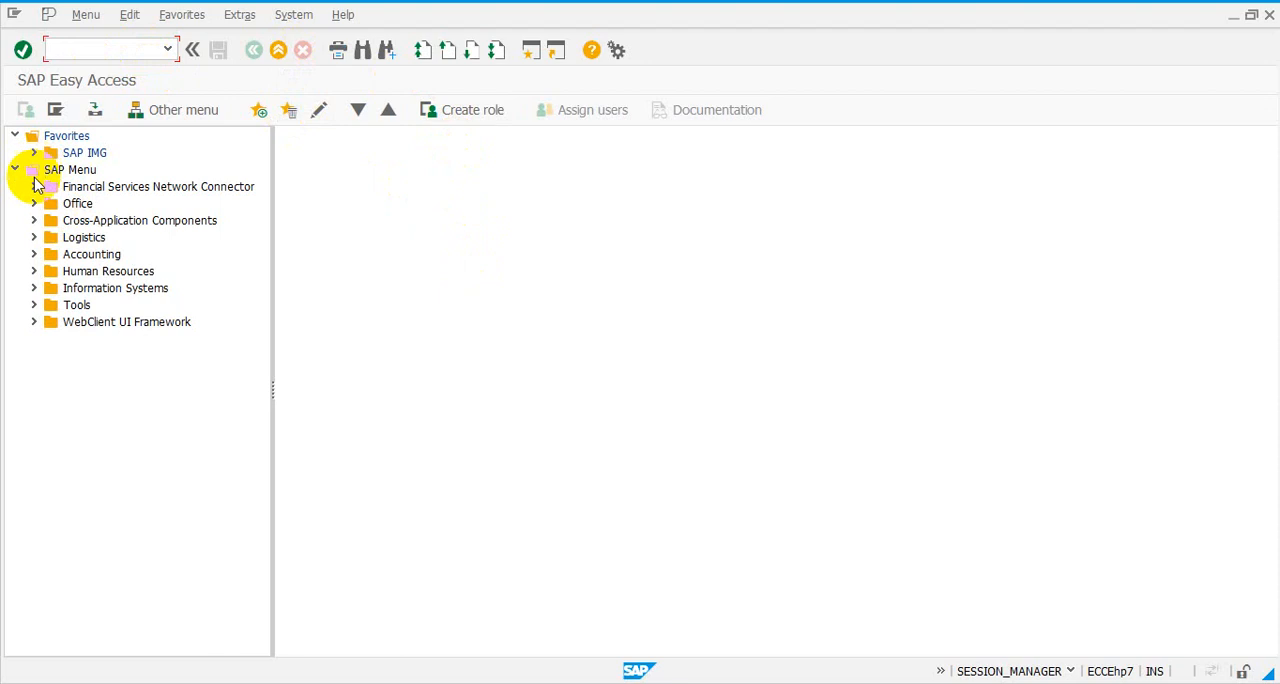
- Open the ME51N Create transaction under Logistics, Materials Management, Purchasing, Purchase Requisition, and return to the start screen
click(34, 238)
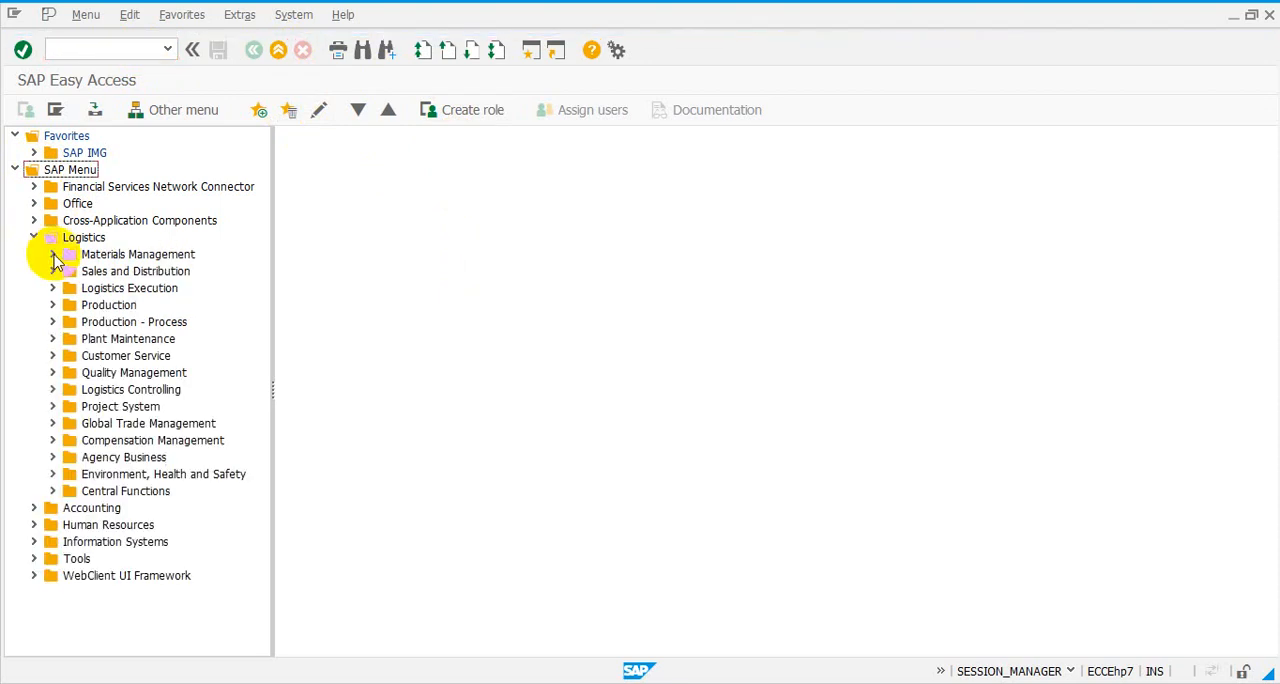
click(53, 256)
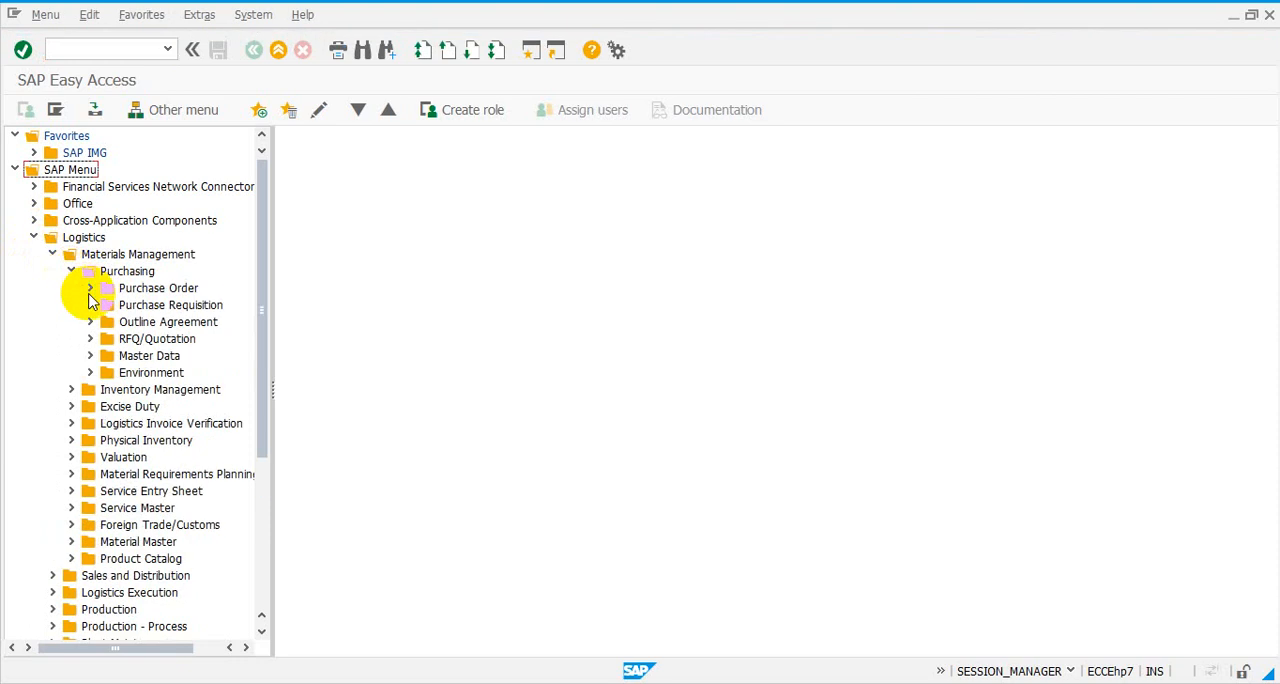
click(88, 305)
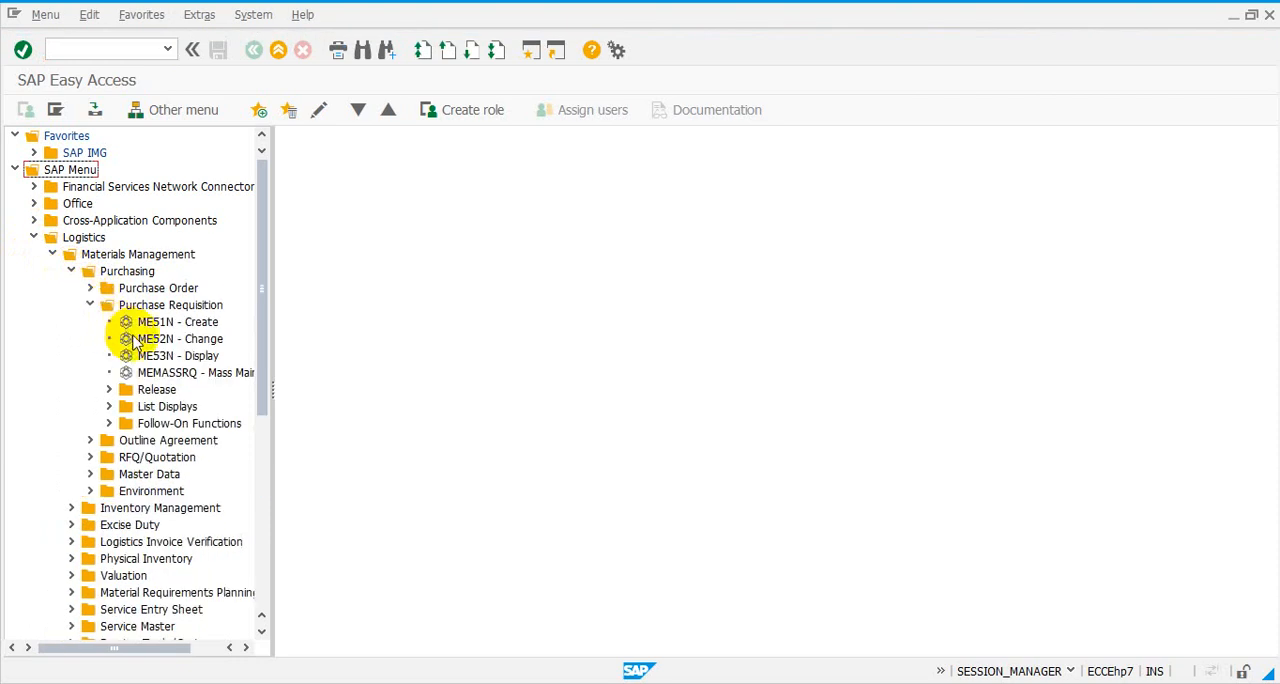
click(153, 323)
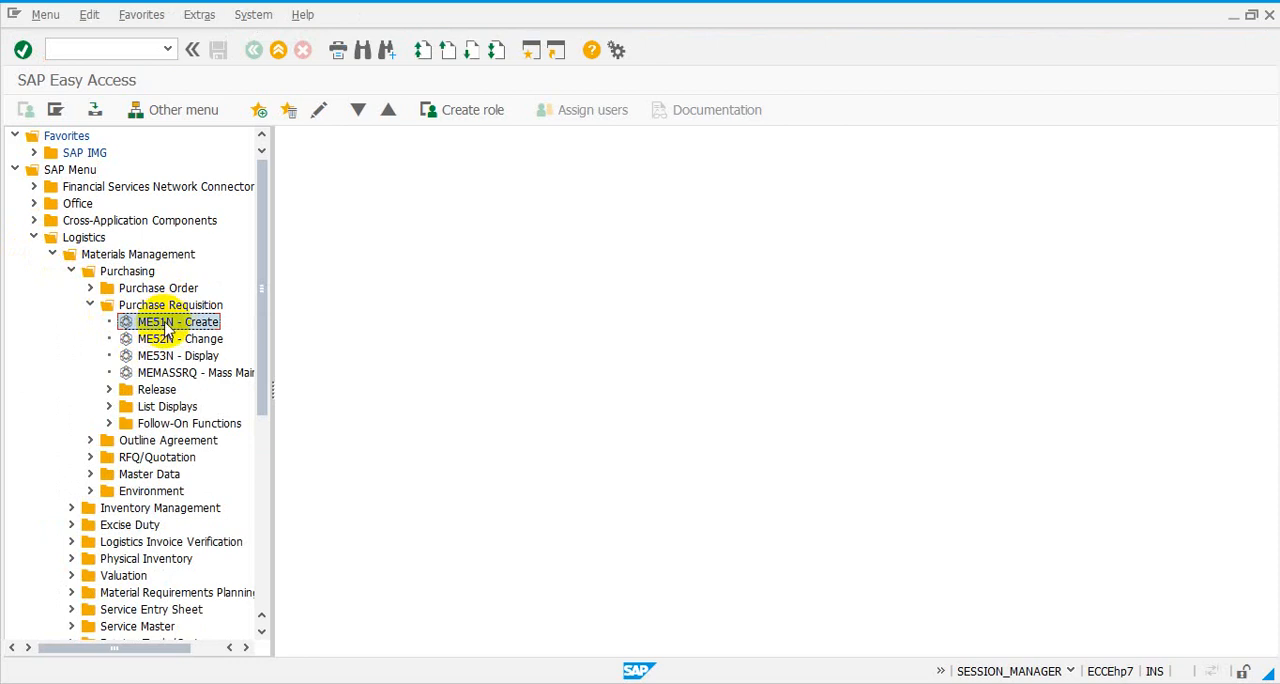
click(106, 50)
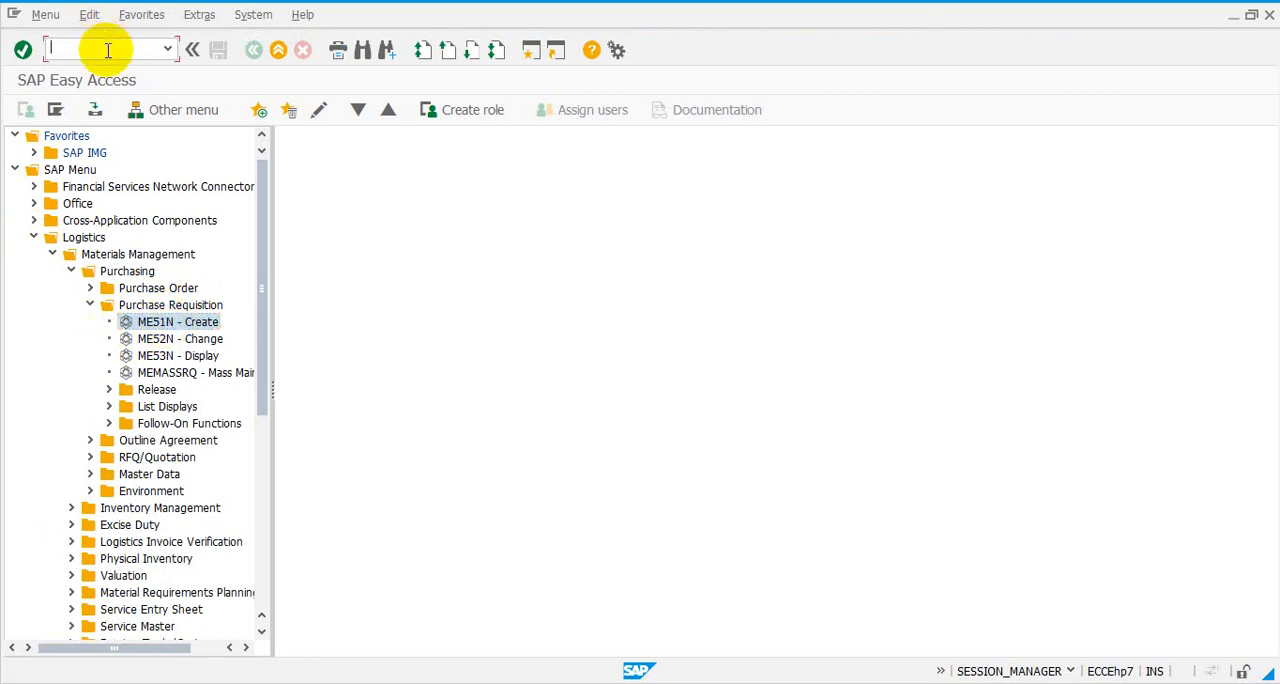
double_click(157, 325)
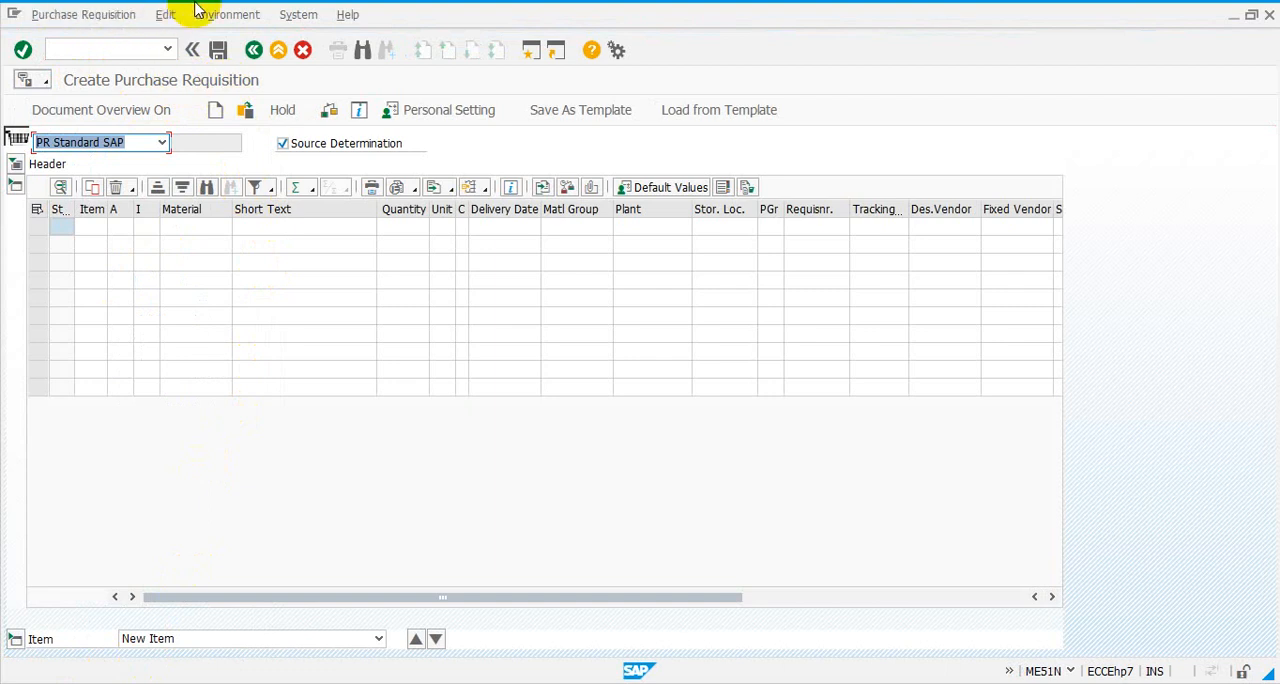
click(255, 52)
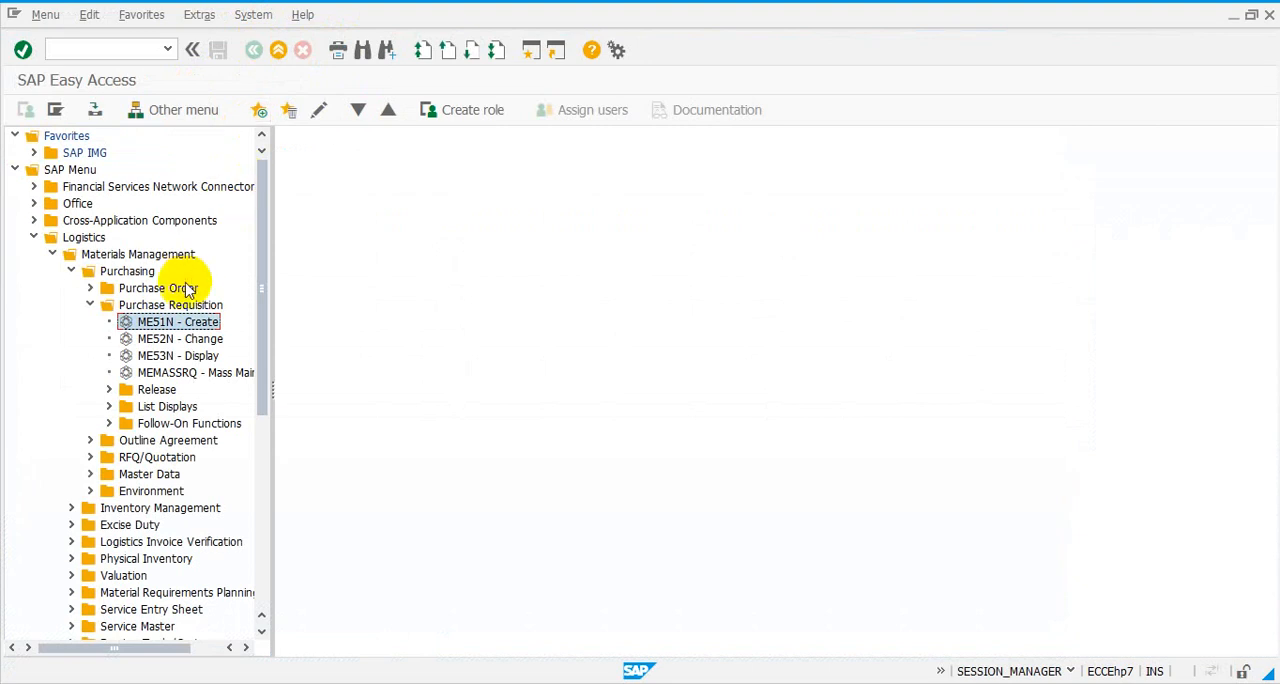
- Start the purchase requisition creation directly by its transaction code me51n, and go back to SAP Easy Access
click(127, 52)
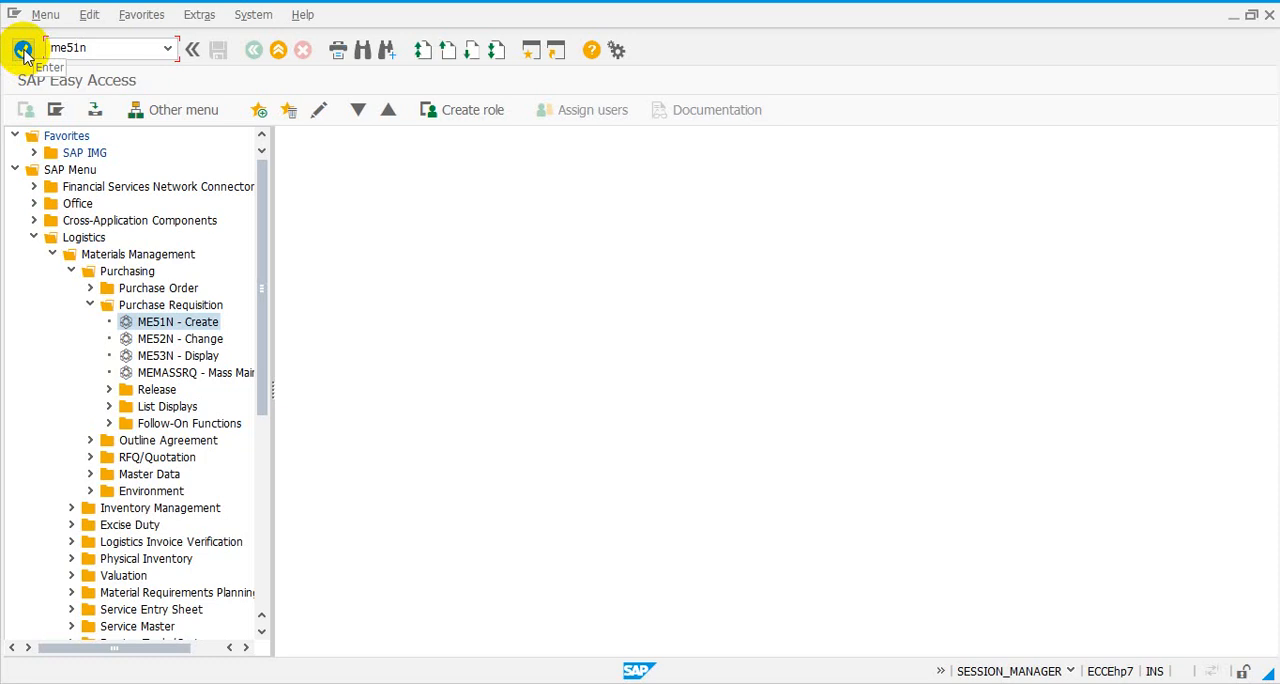
click(22, 50)
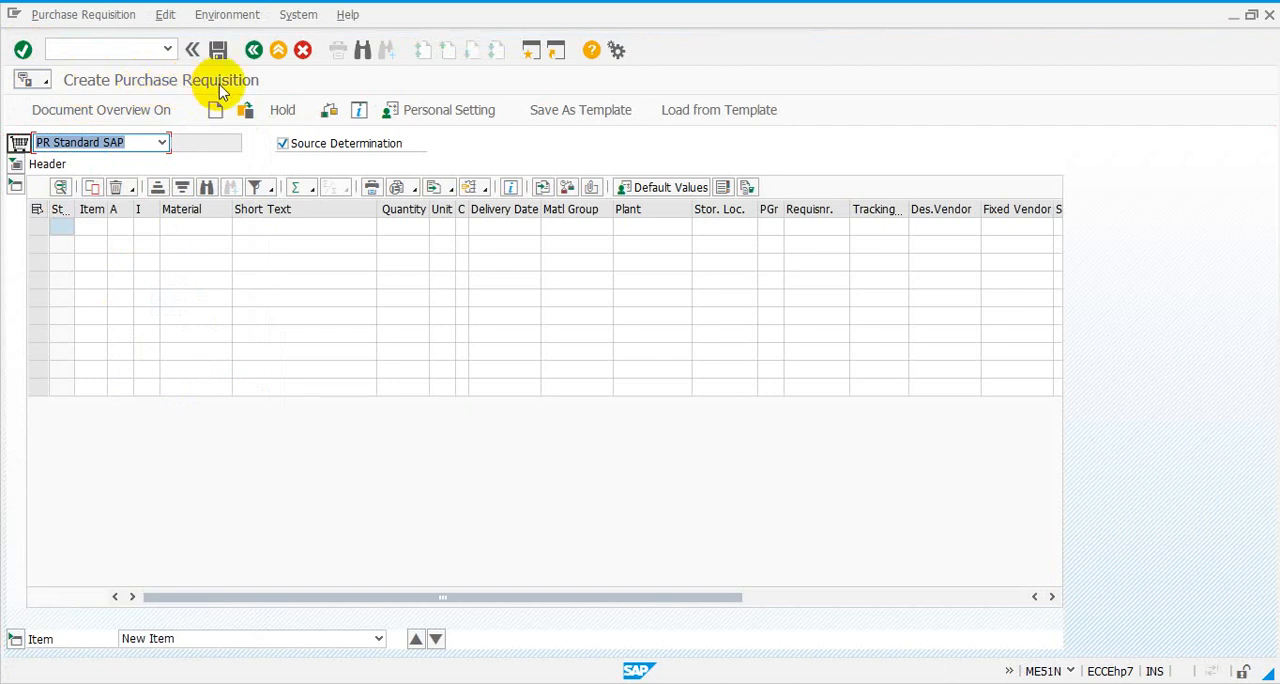
click(254, 51)
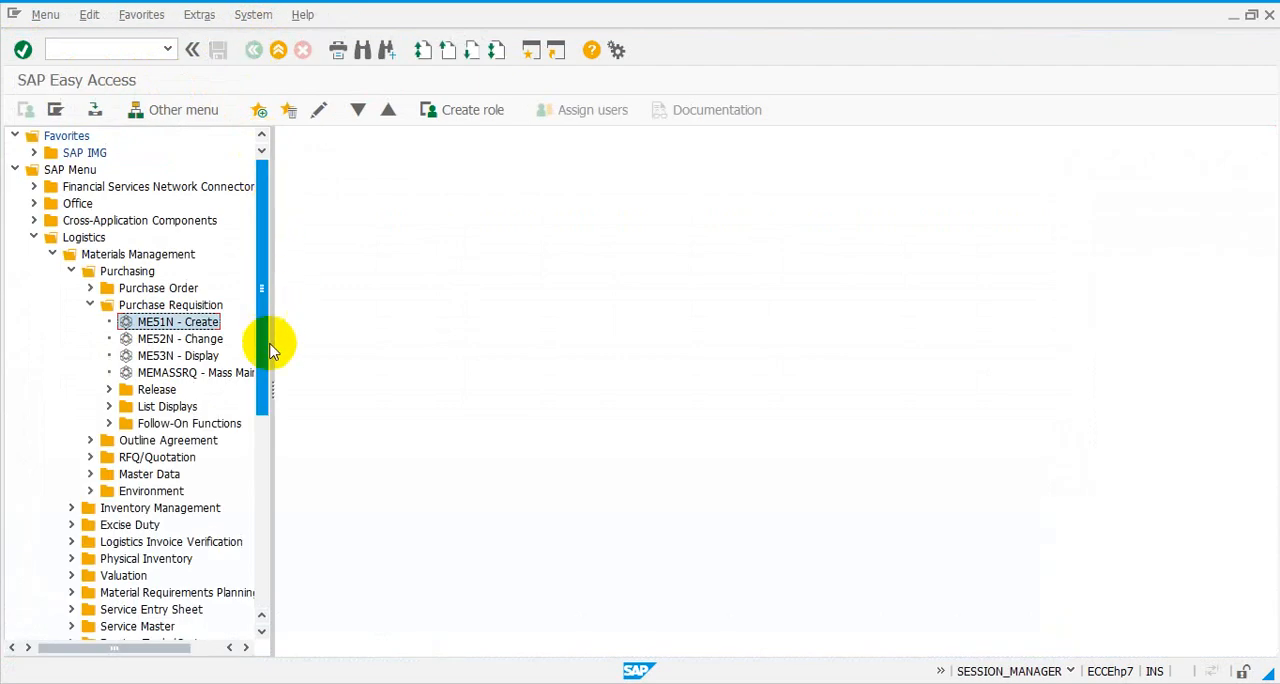
- Collapse the Purchase Requisition, Purchasing, Materials Management and Logistics folders
click(90, 307)
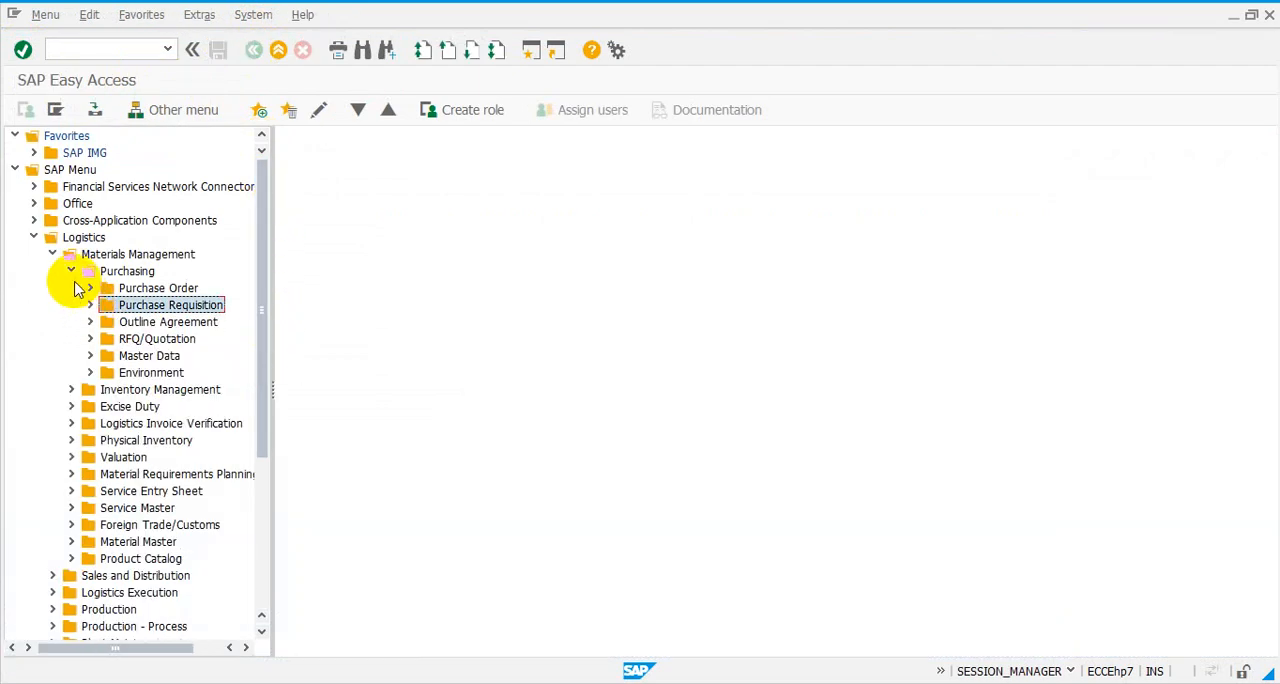
click(72, 274)
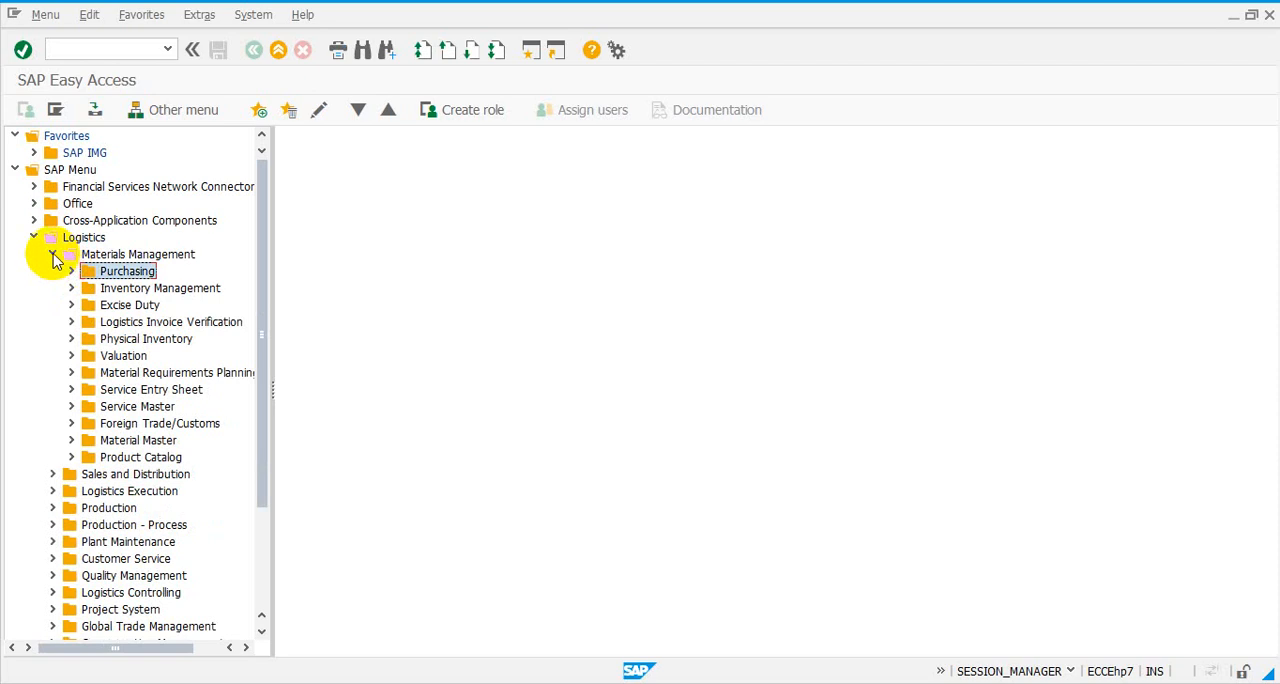
click(52, 254)
click(34, 237)
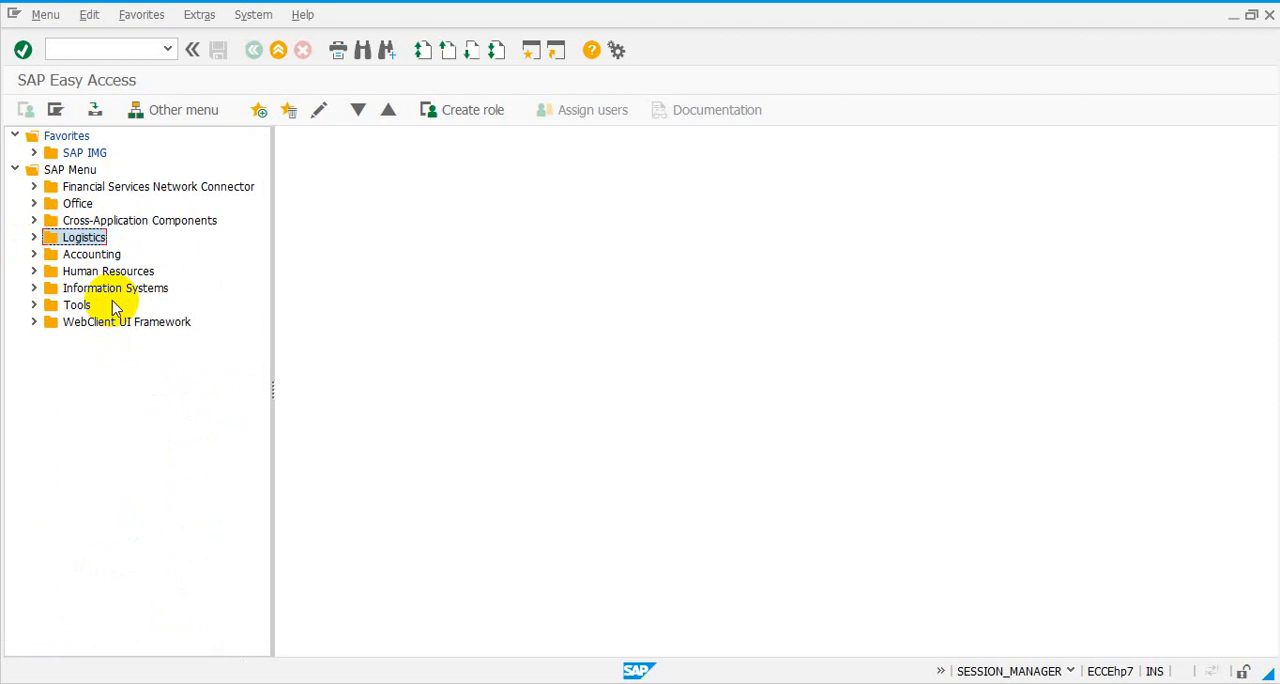
- Expand Logistics to show Materials Management and its Purchasing subfolders, and collapse the whole branch again
click(33, 238)
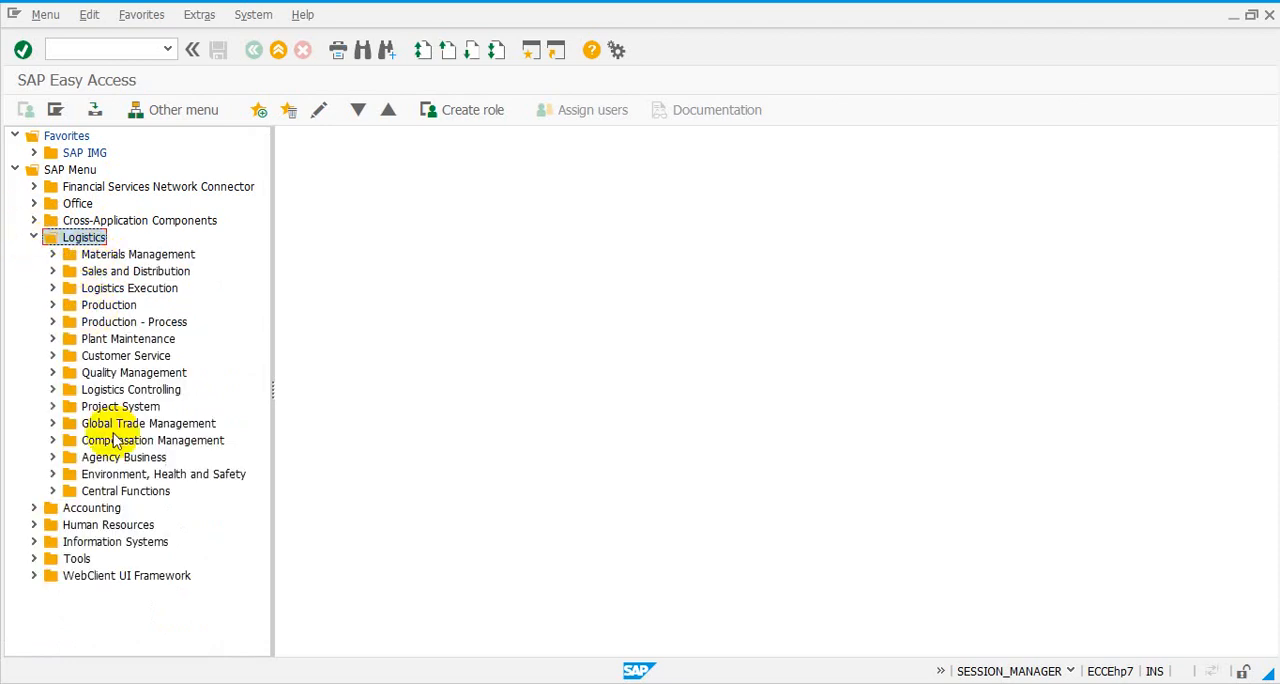
click(133, 258)
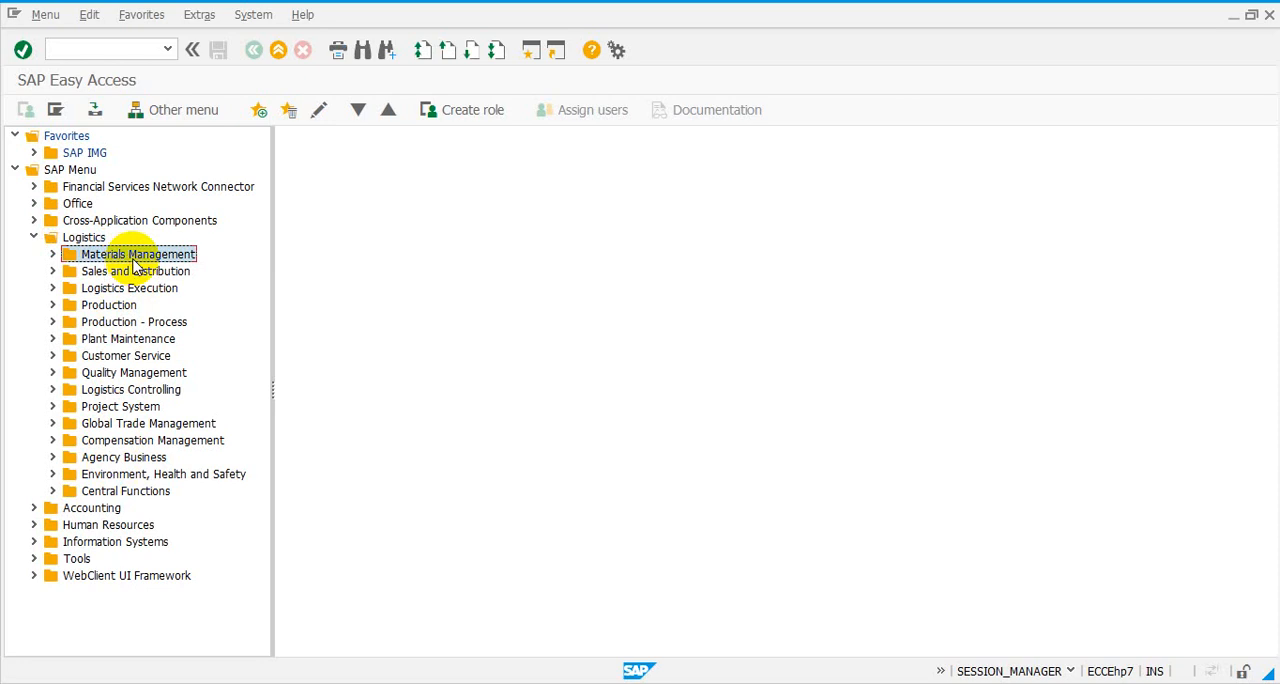
click(34, 238)
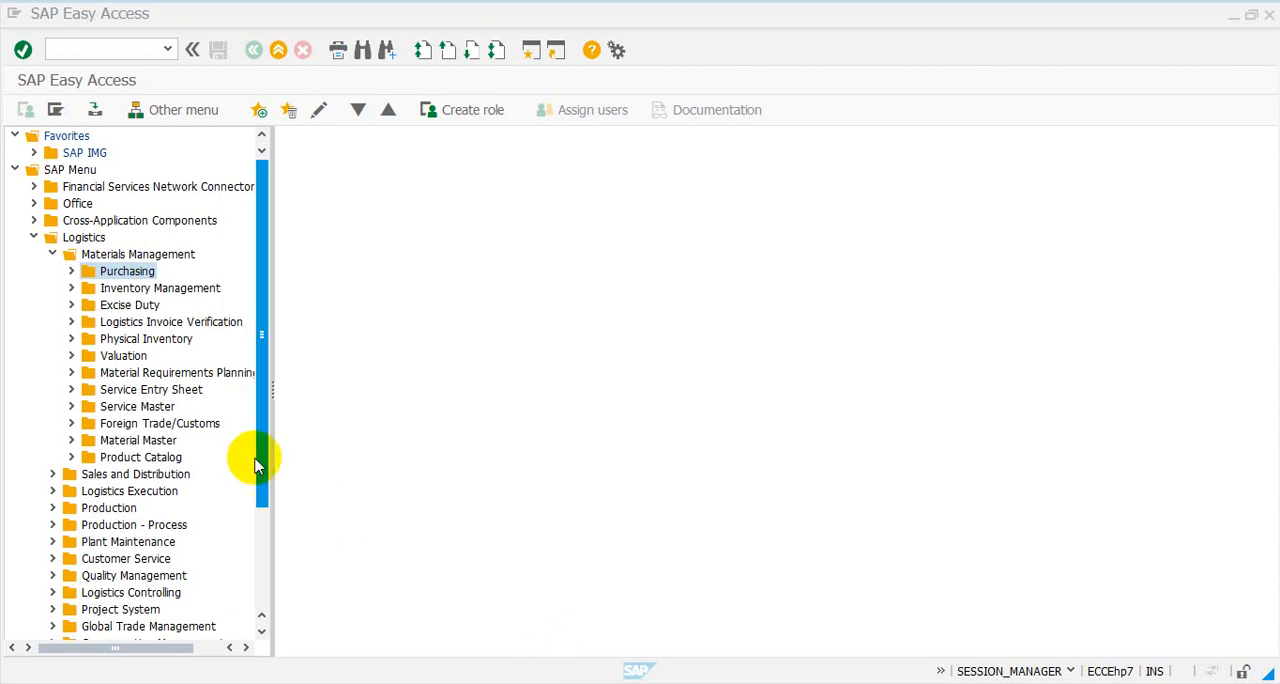
click(70, 271)
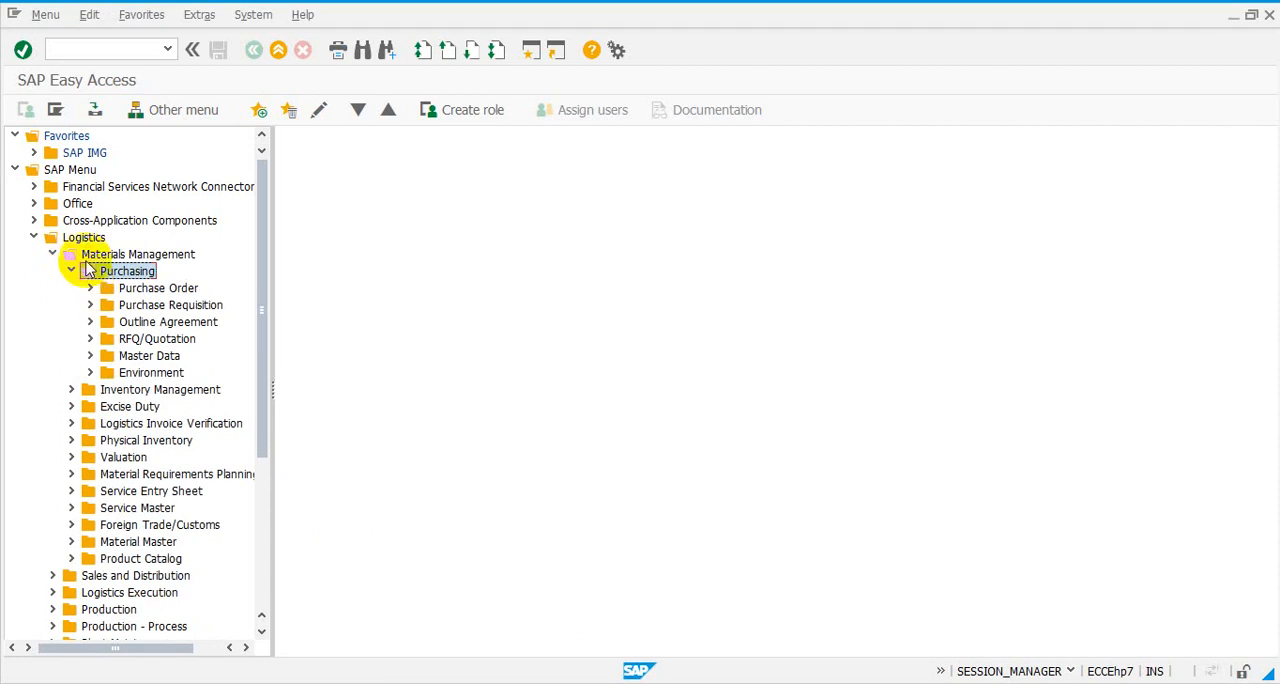
click(53, 255)
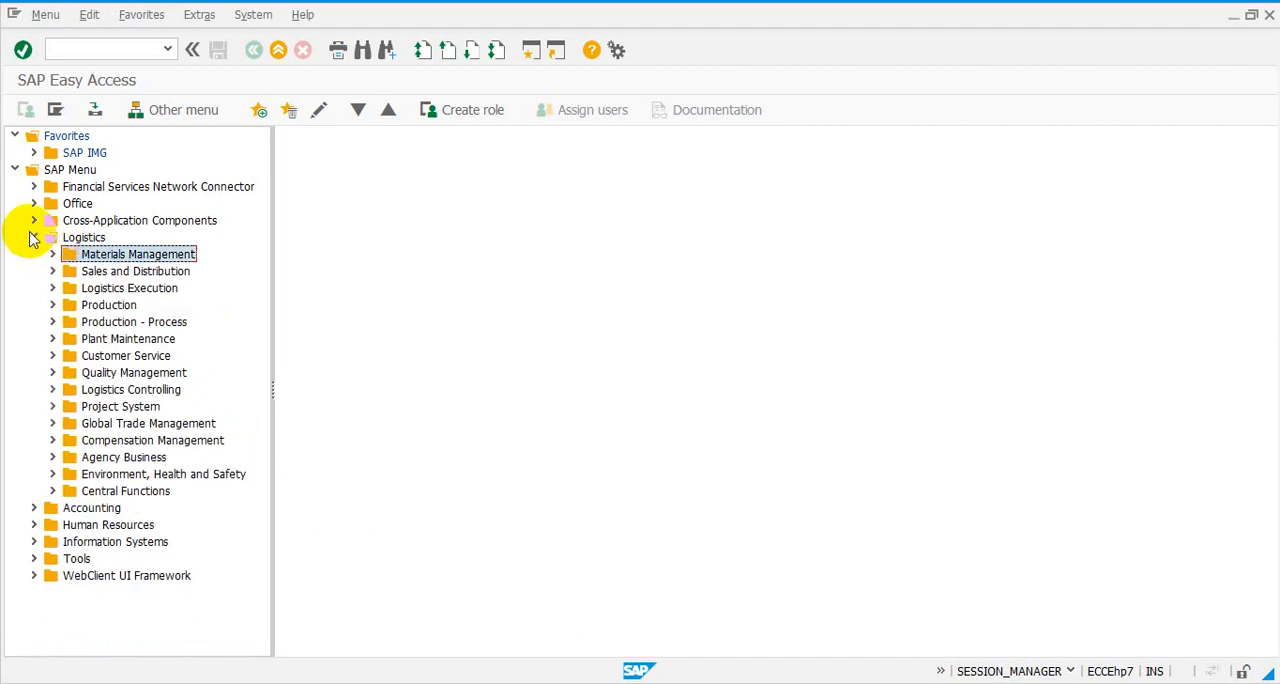
click(33, 239)
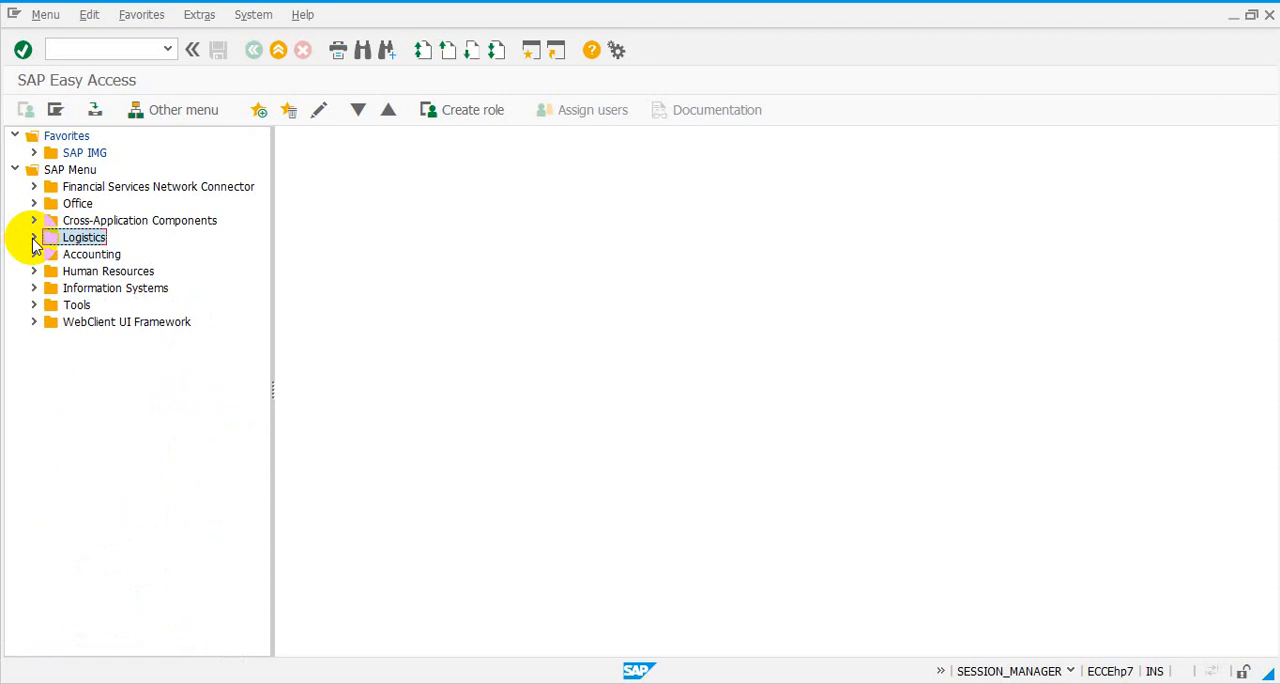
- Expand Logistics, Materials Management and Purchasing down to the transactions in the Purchase Requisition folder
click(33, 239)
click(53, 255)
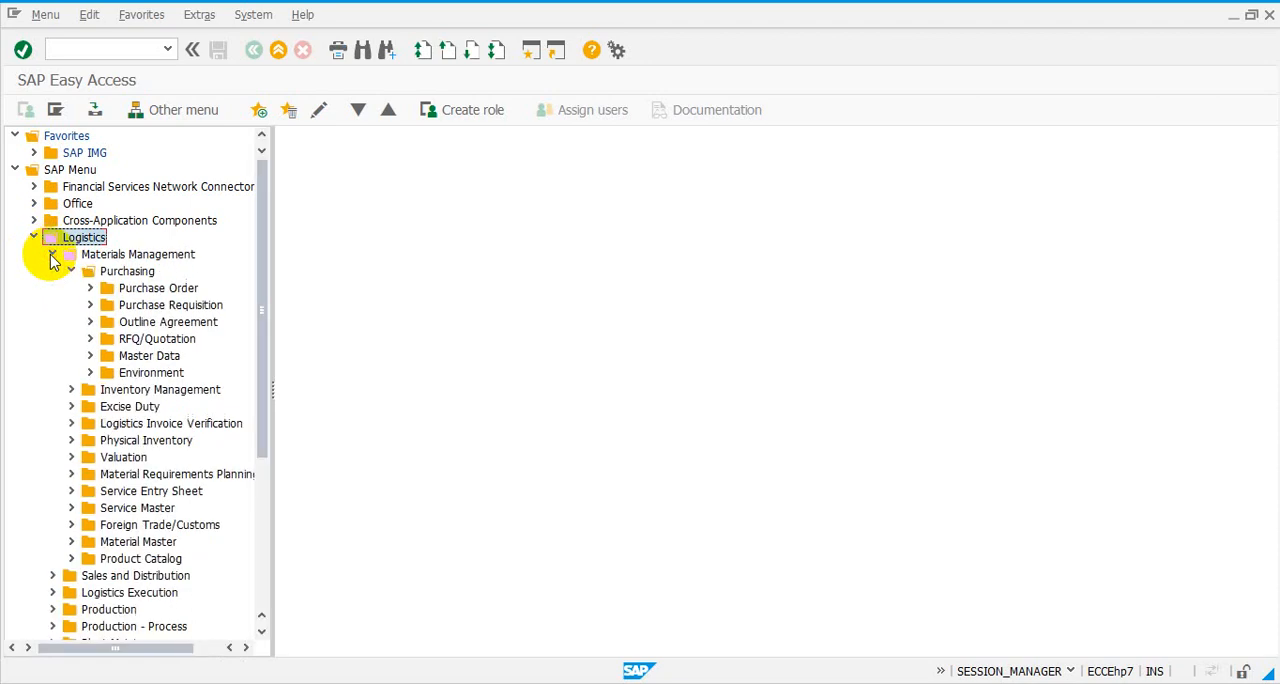
click(73, 274)
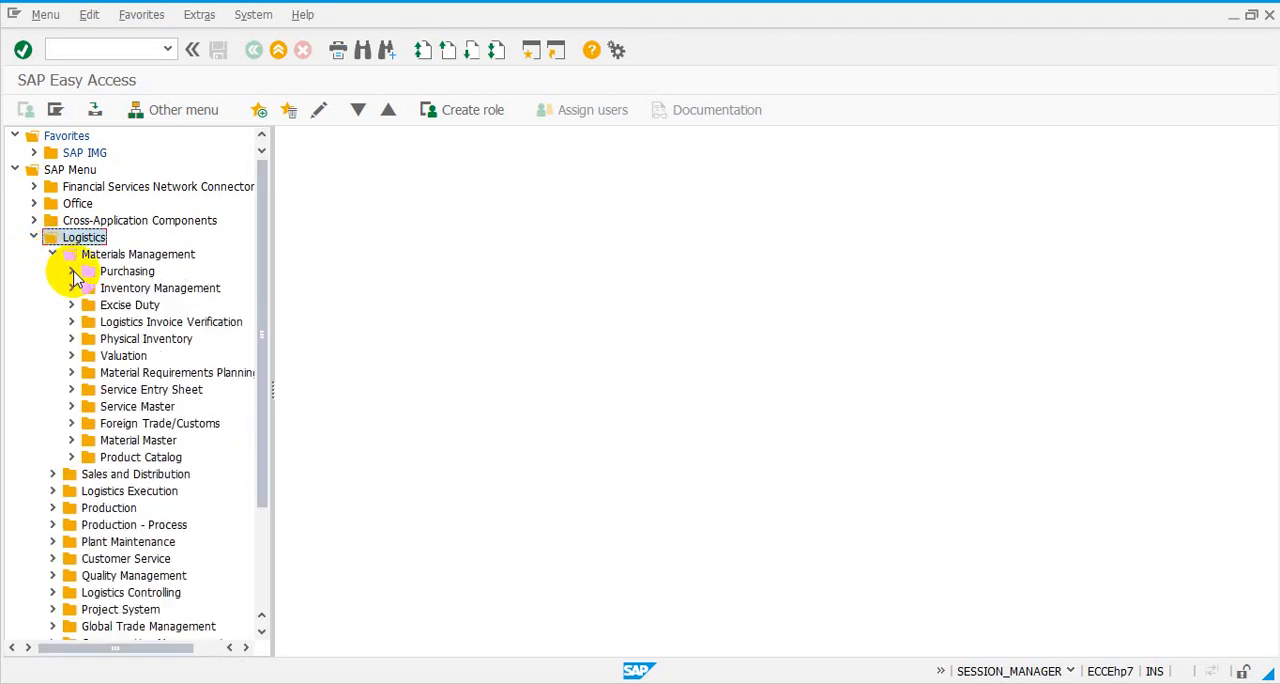
click(73, 273)
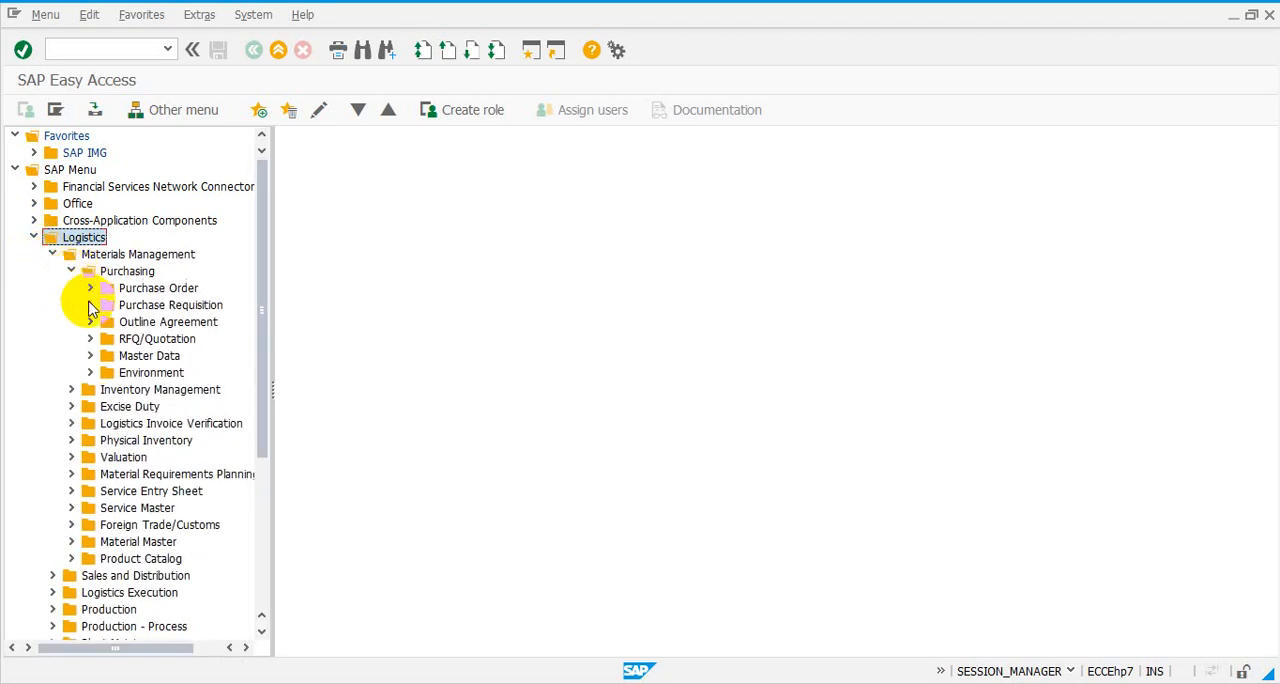
click(90, 305)
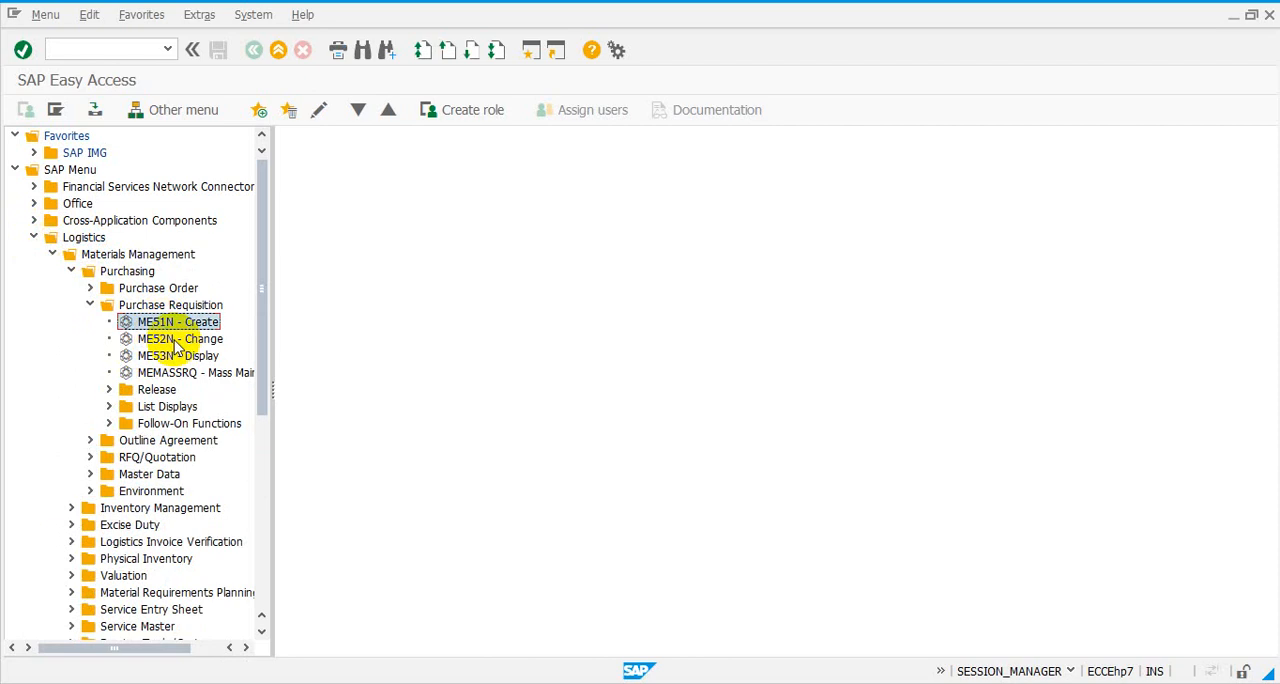
- Review the purchase requisition transactions ME51N Create, ME52N Change and ME53N Display
click(175, 340)
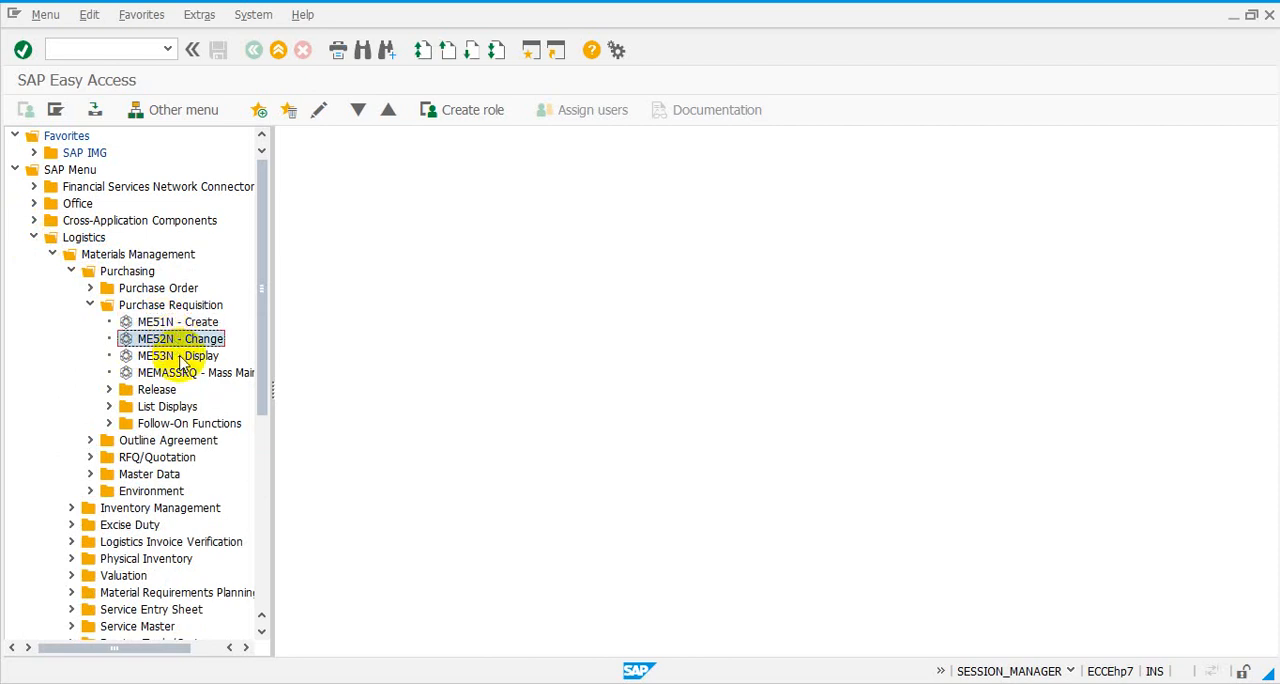
click(178, 358)
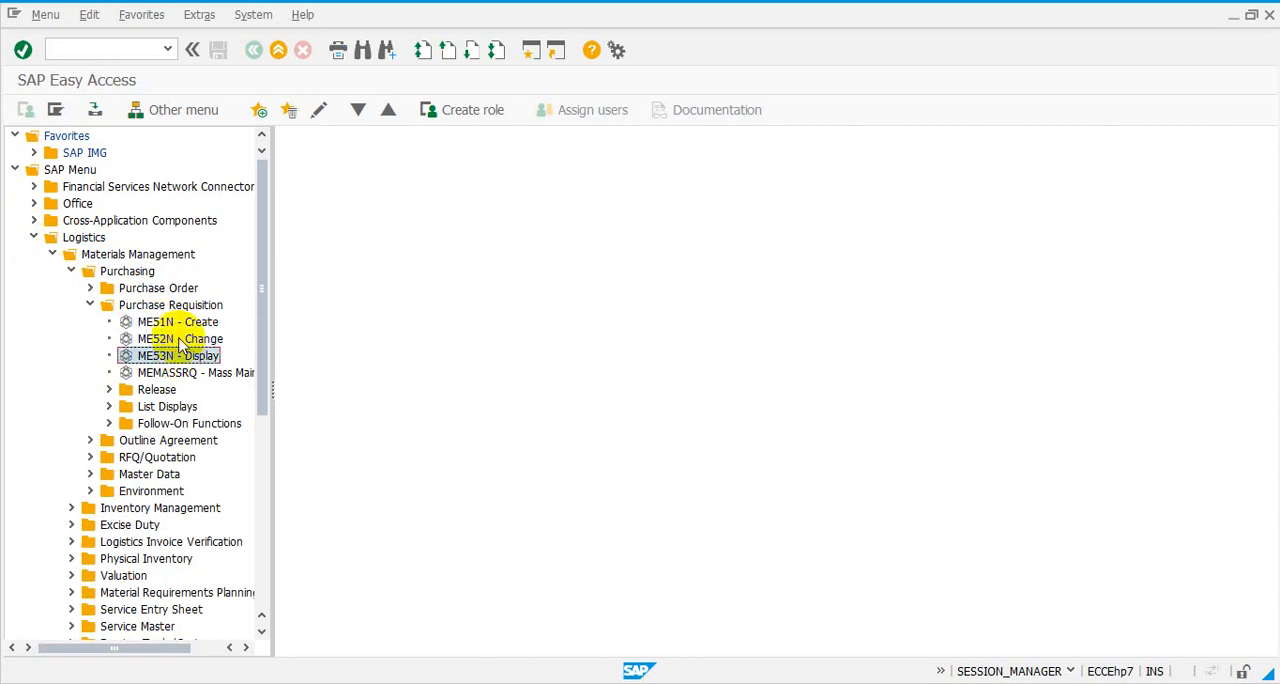
click(180, 341)
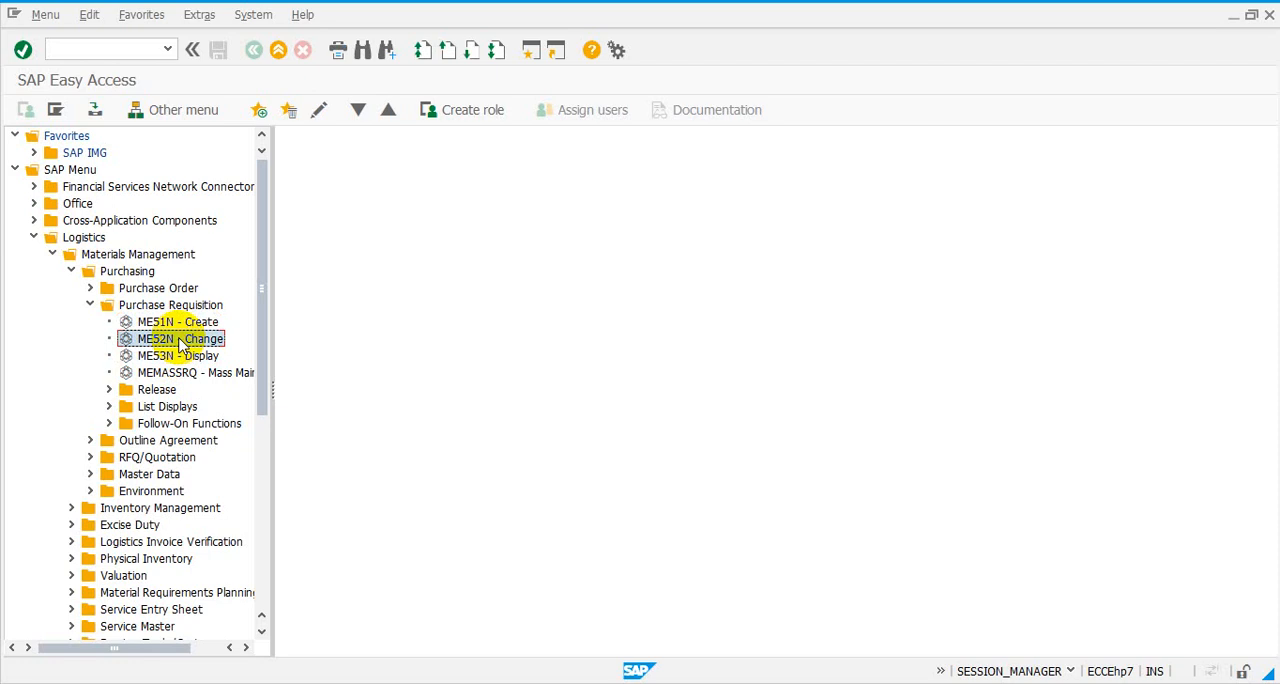
click(186, 322)
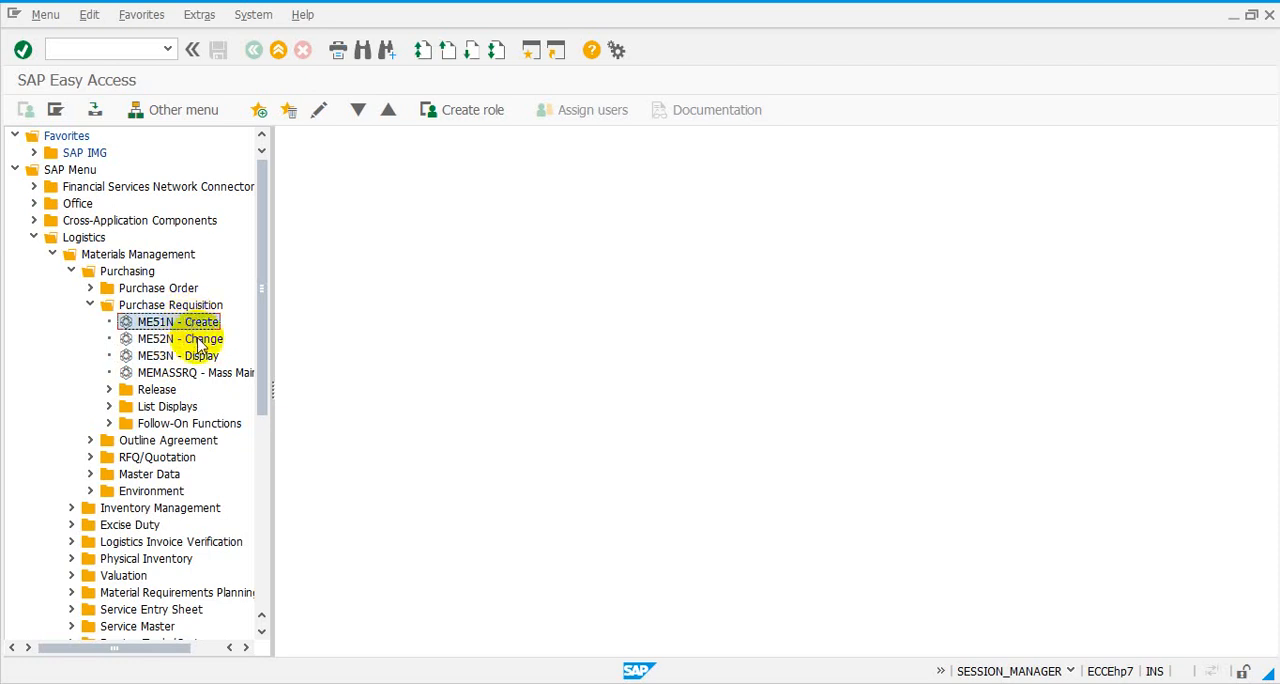
click(200, 340)
click(201, 357)
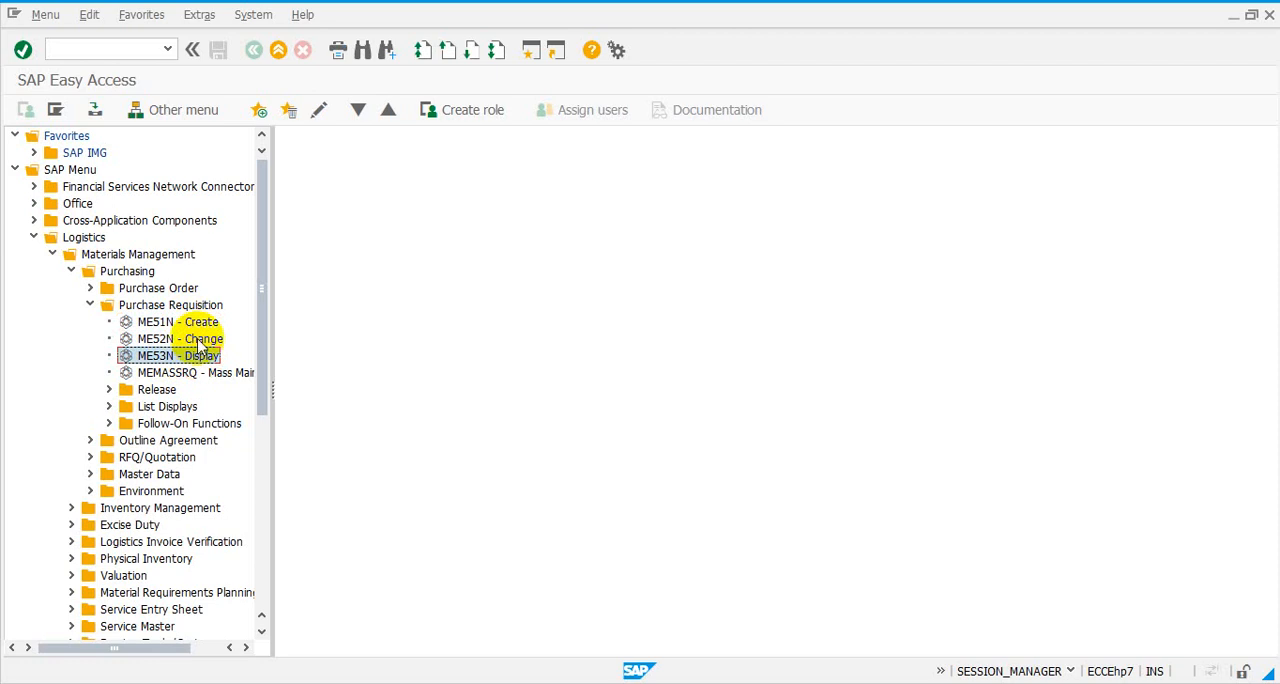
click(202, 324)
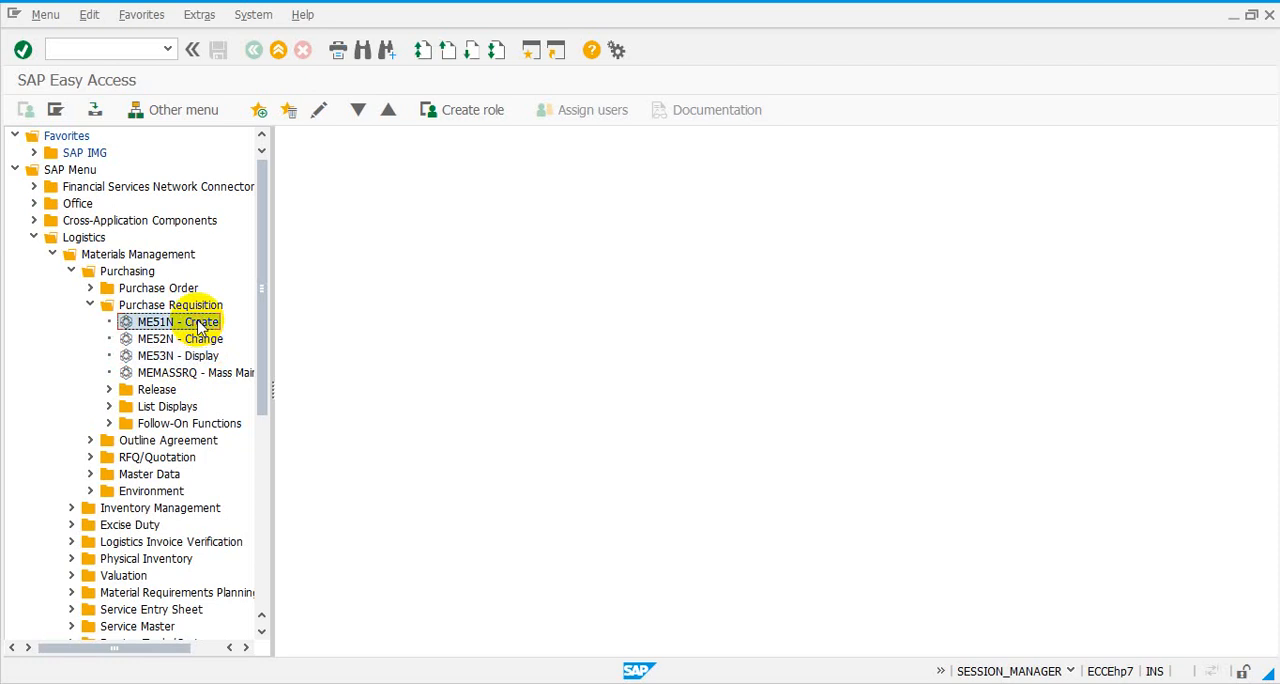
click(204, 342)
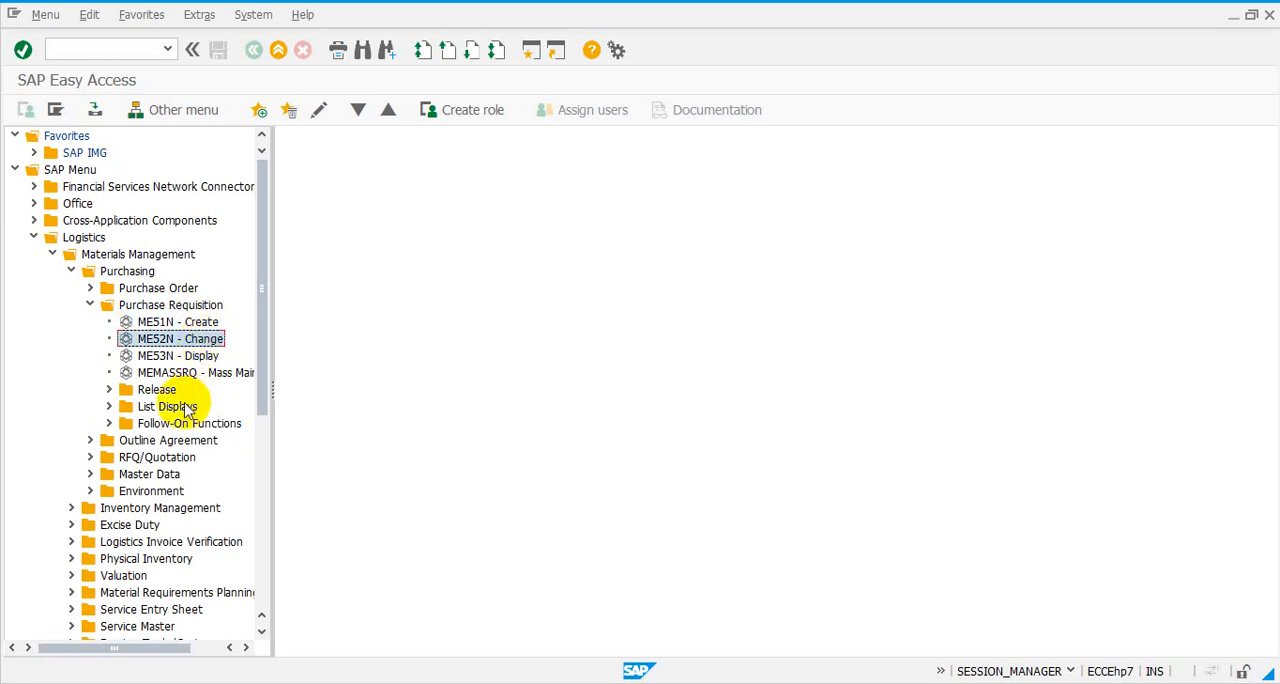
- Start transaction ME51N Create and enter material 100-500 in the first item row using the material number search
click(174, 323)
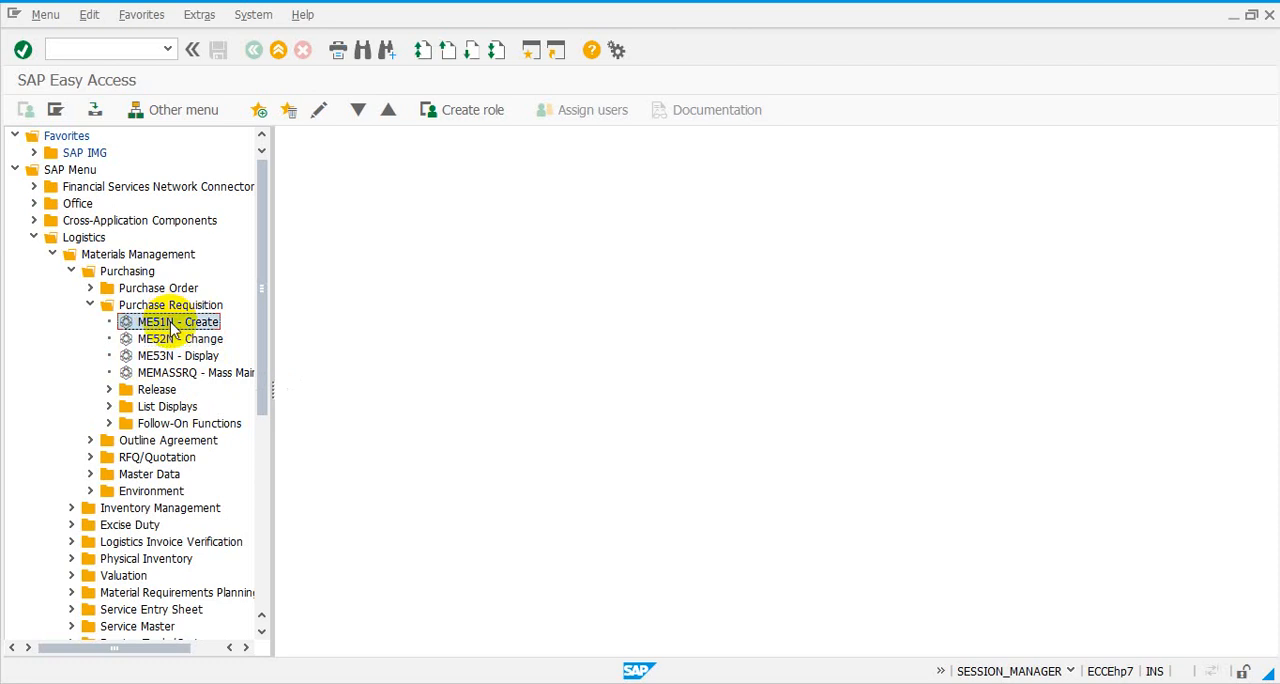
double_click(172, 324)
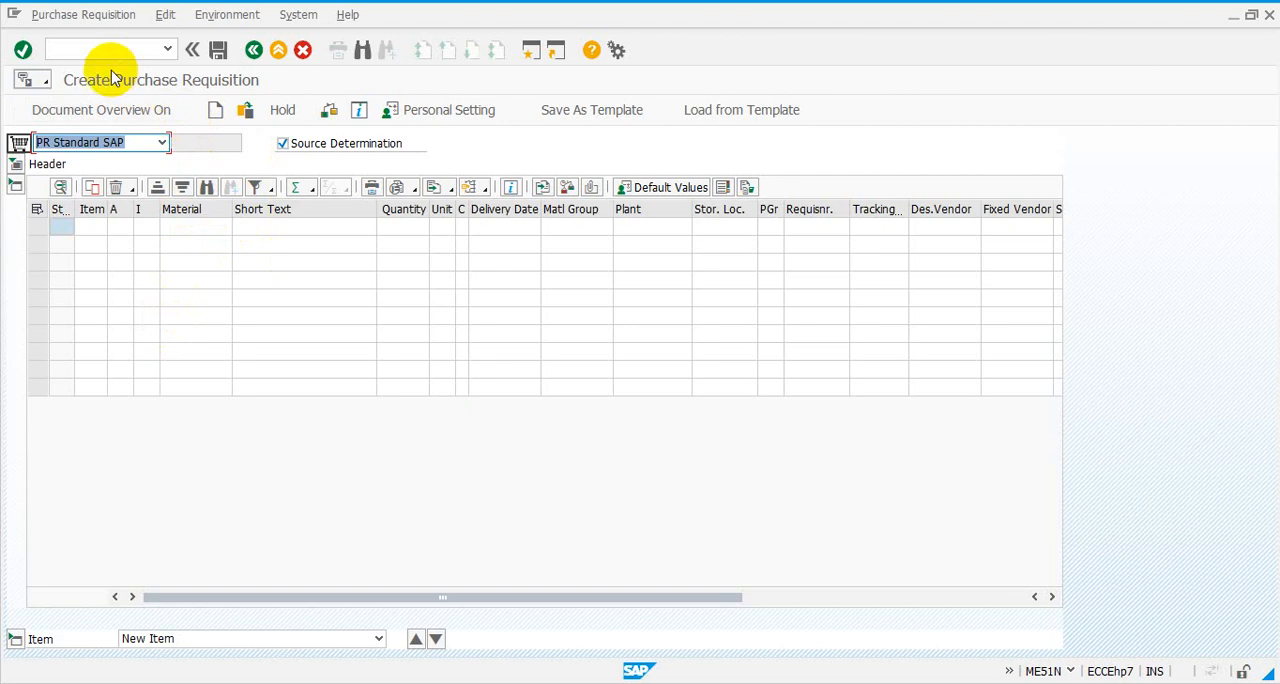
click(167, 230)
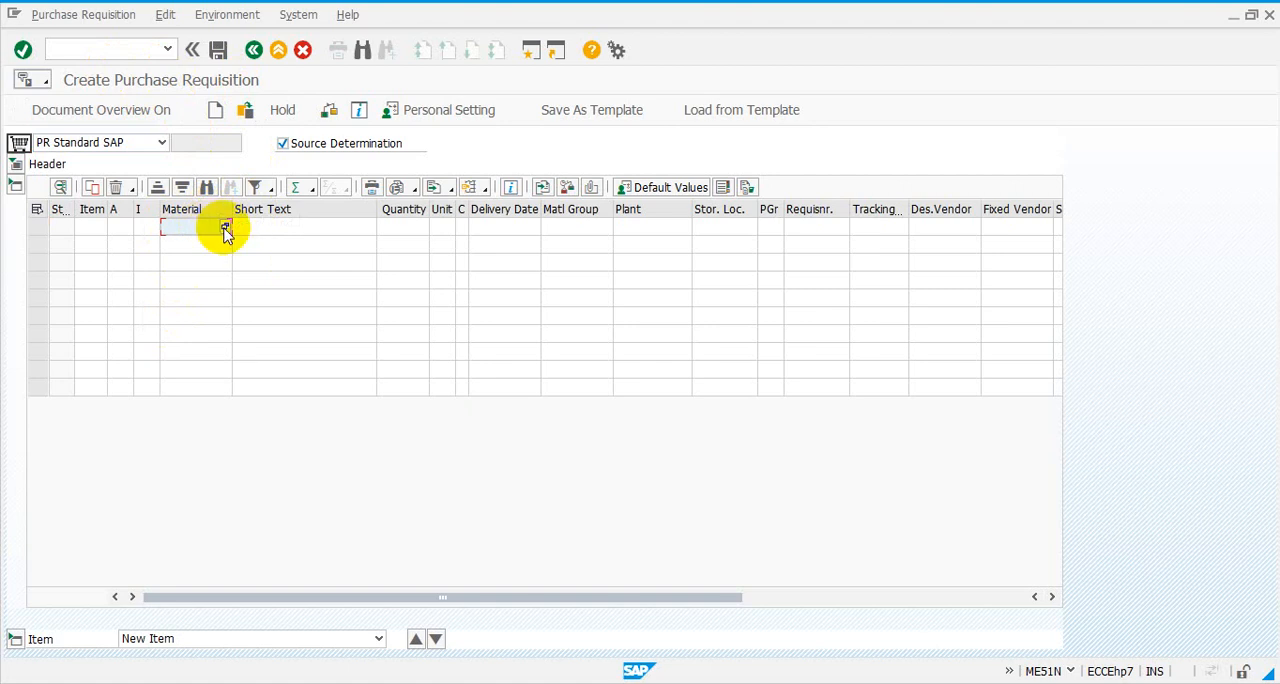
click(225, 229)
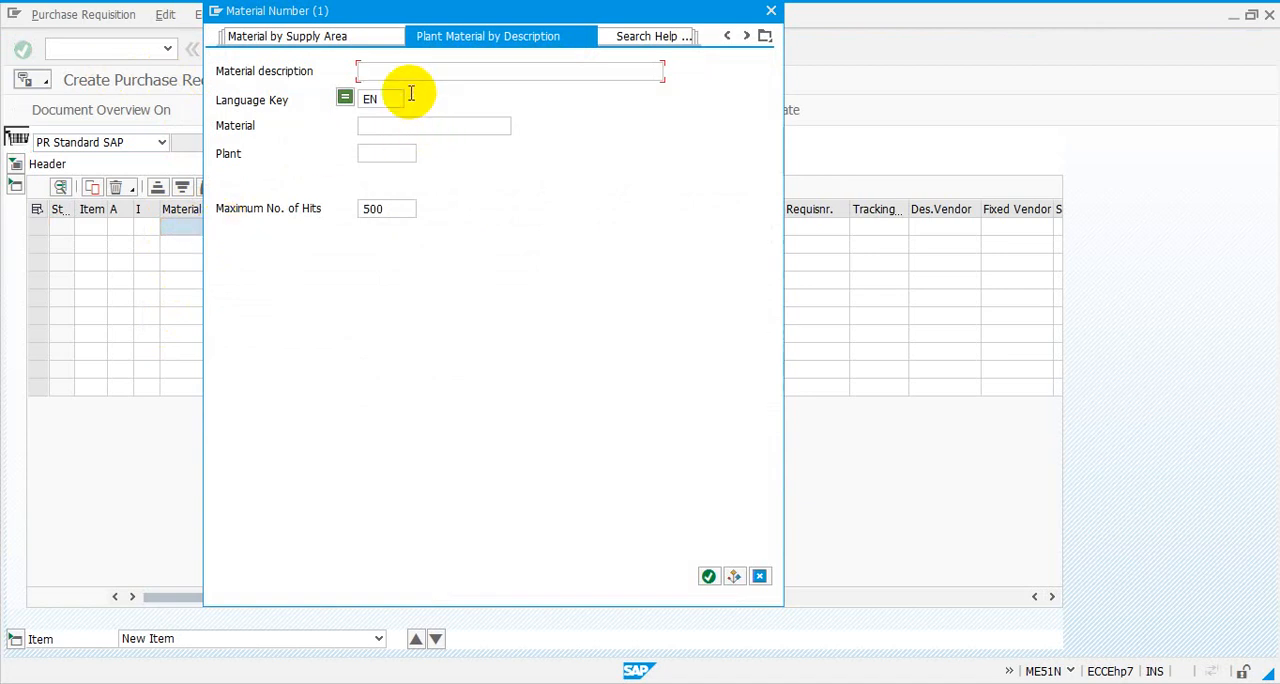
click(387, 127)
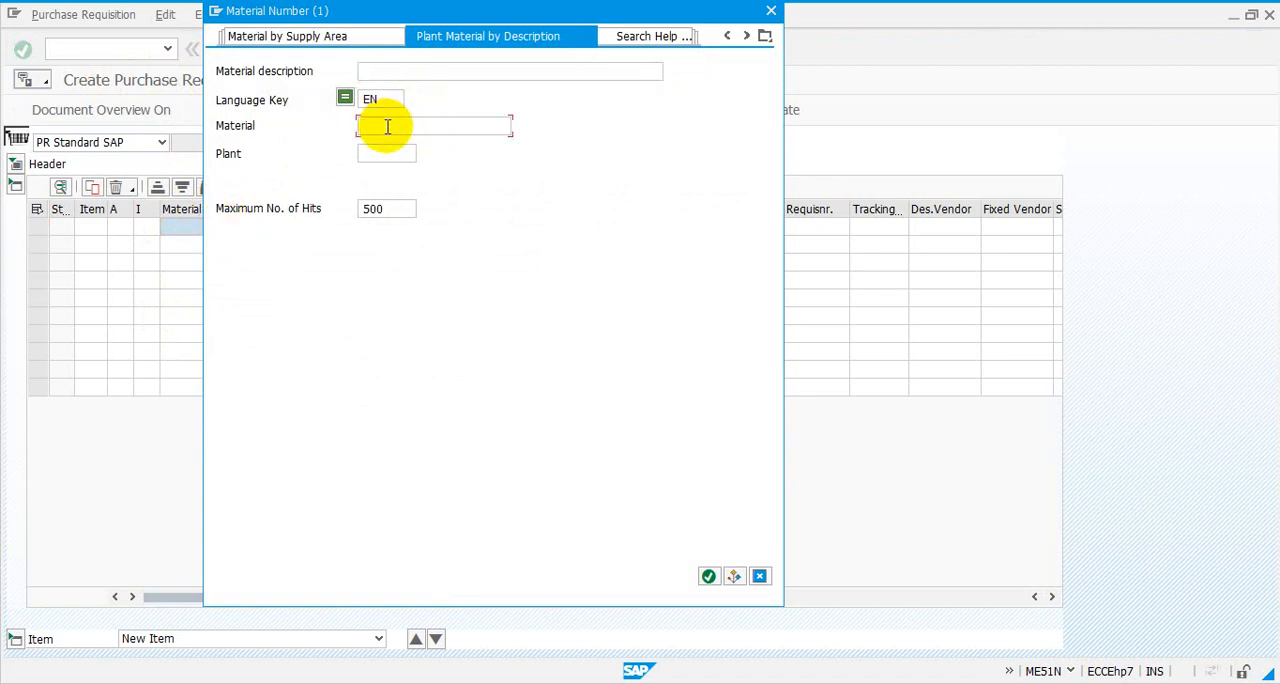
text(100-500)
click(709, 578)
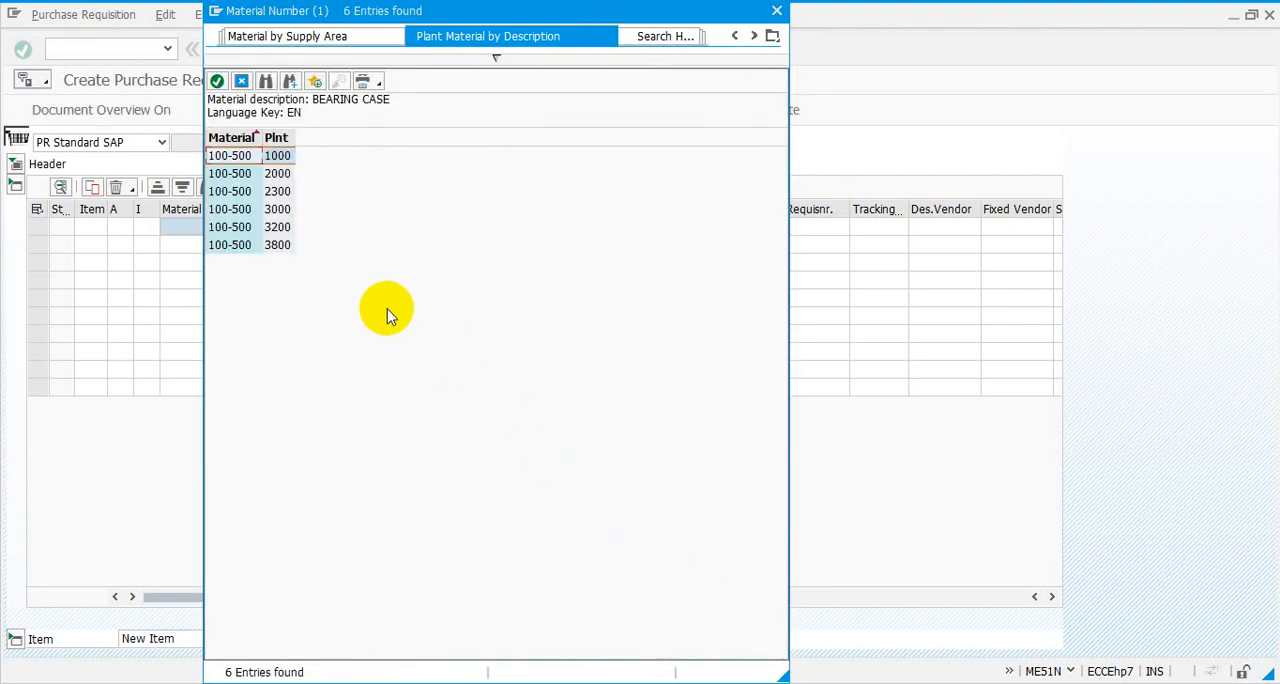
double_click(250, 157)
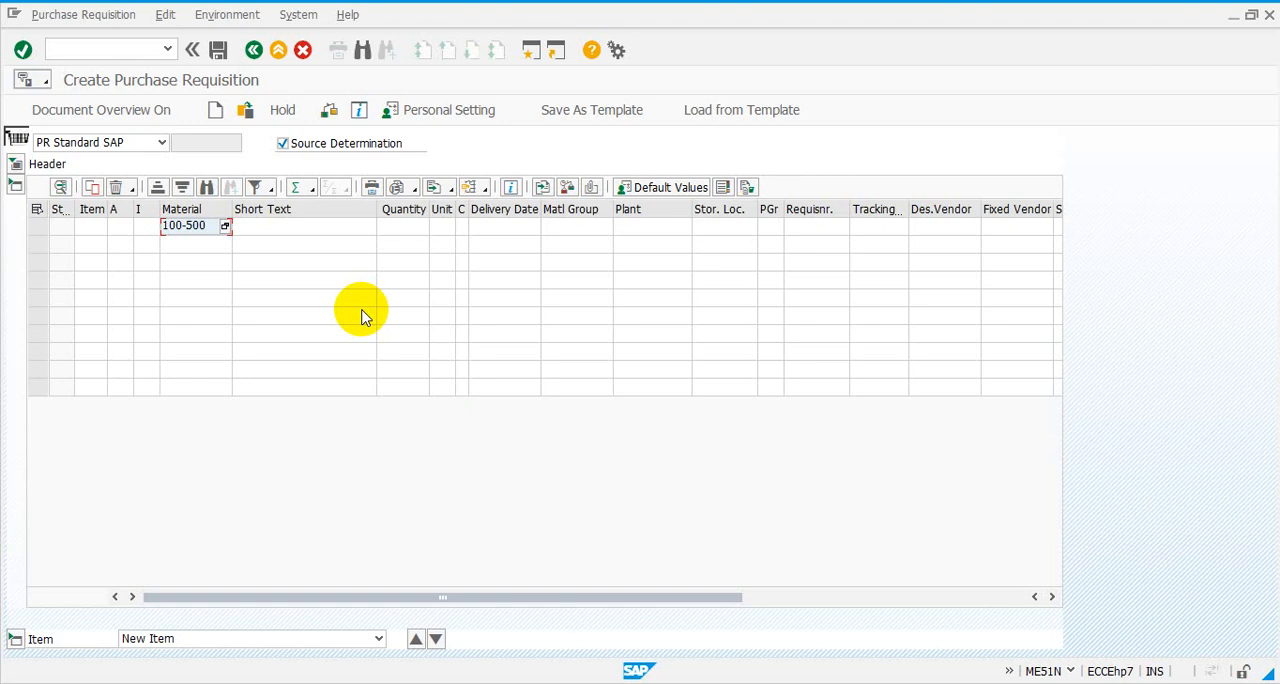
- Complete the item with plant 1000, storage location 0001 and quantity 100, and have the entries checked
click(654, 235)
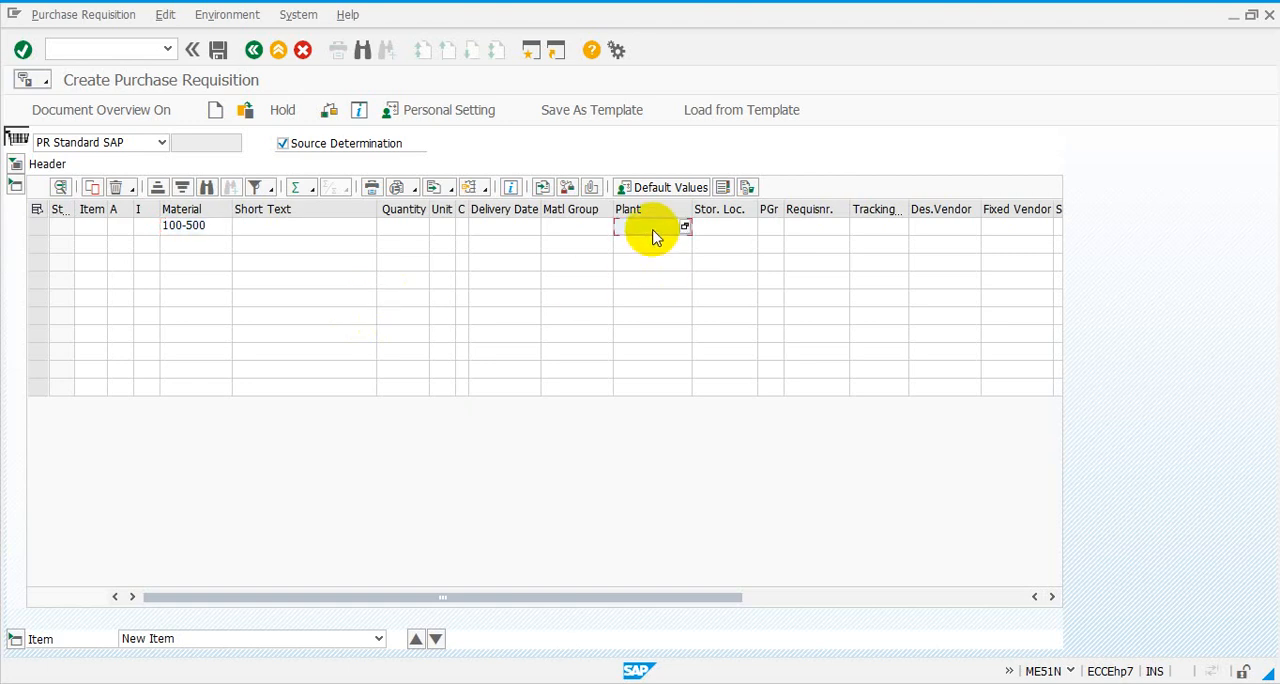
text(1000)
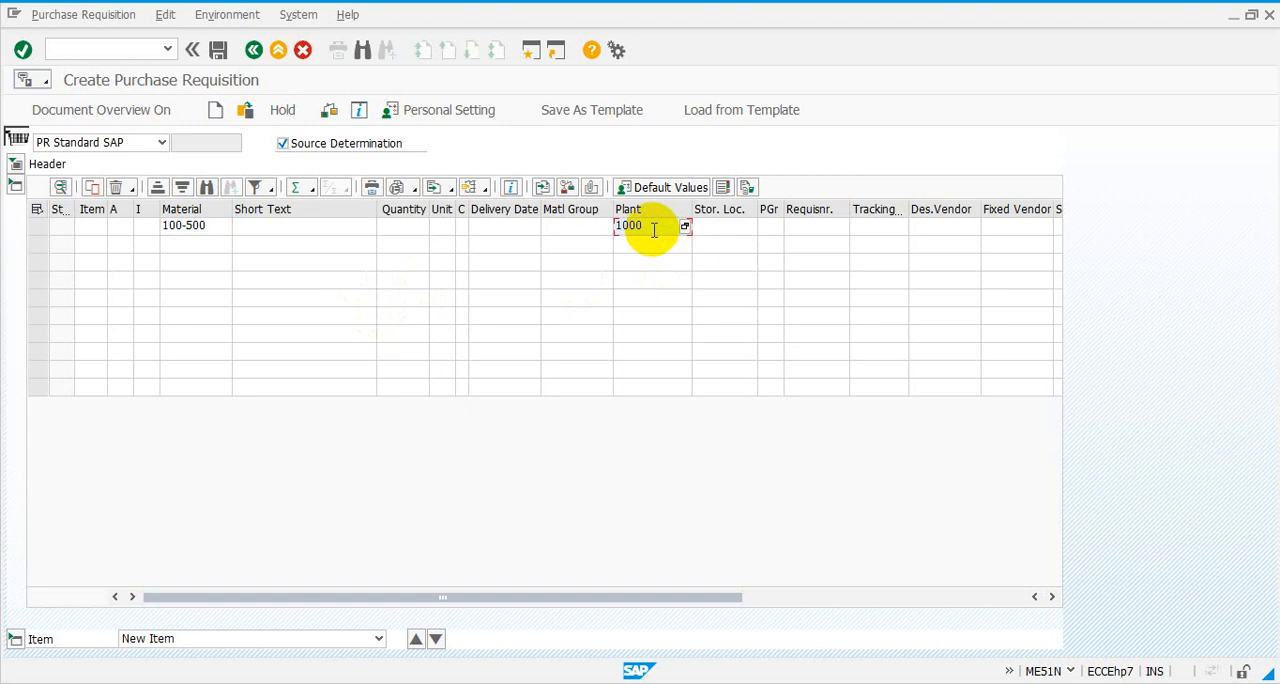
click(733, 236)
text(0001)
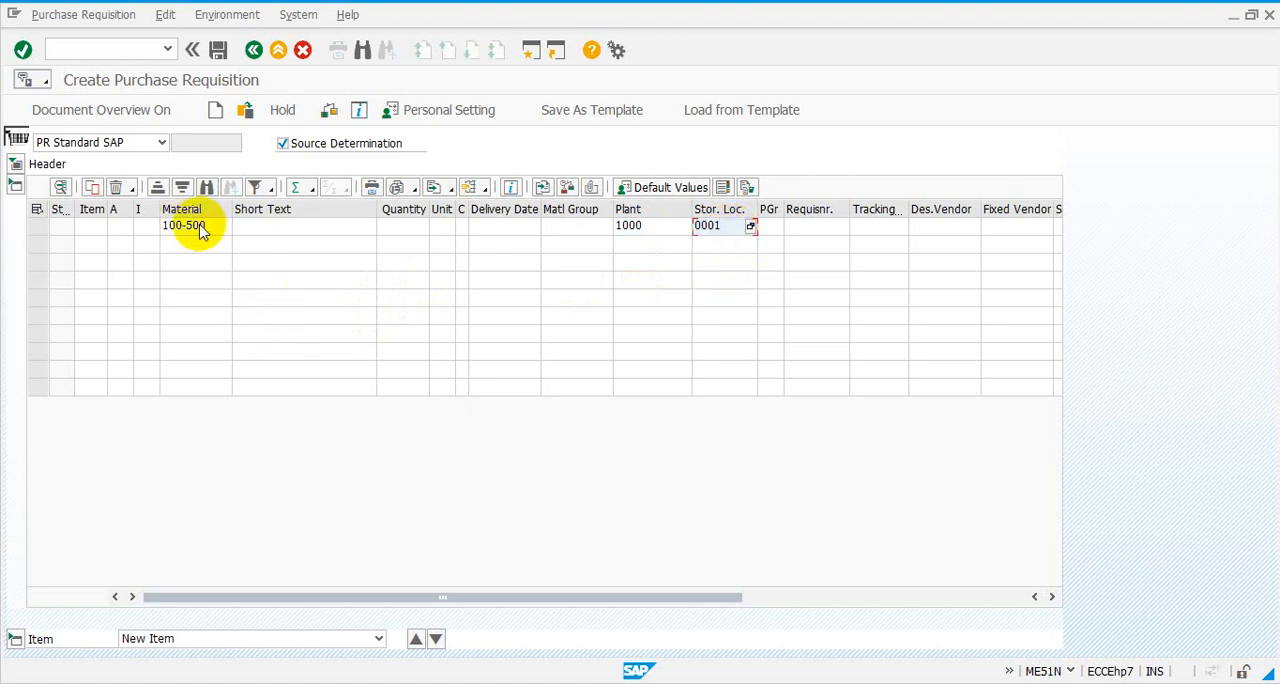
click(415, 228)
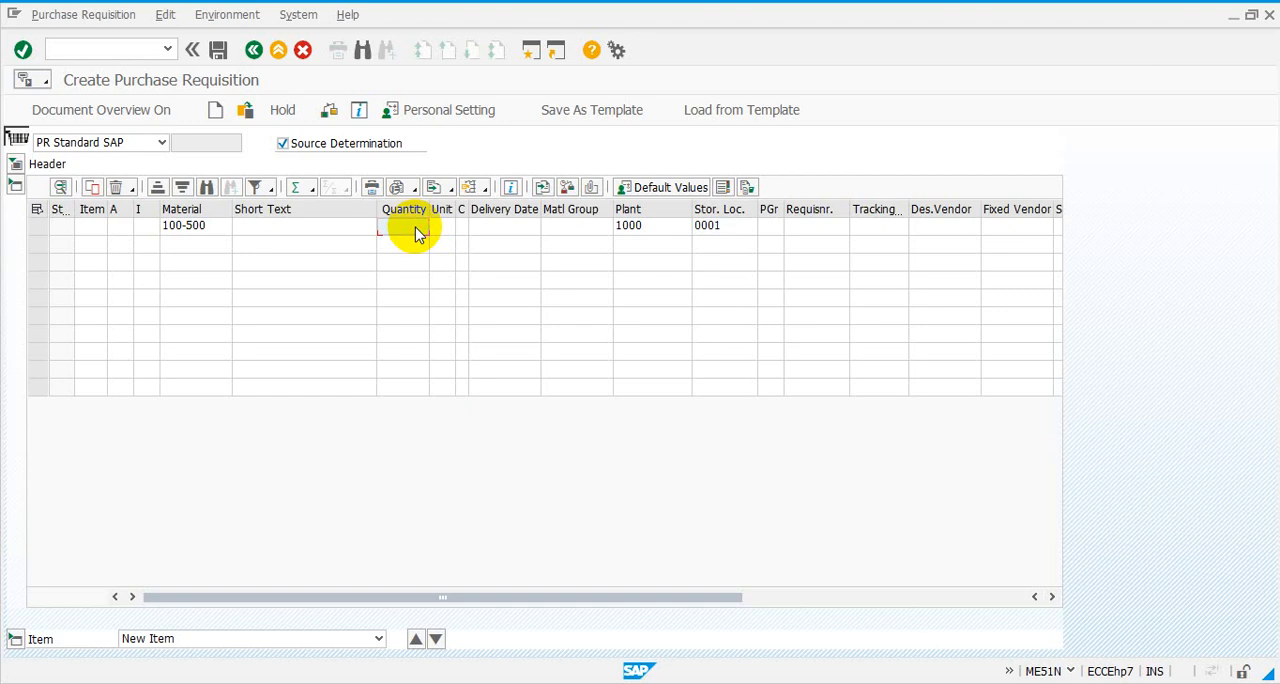
text(100)
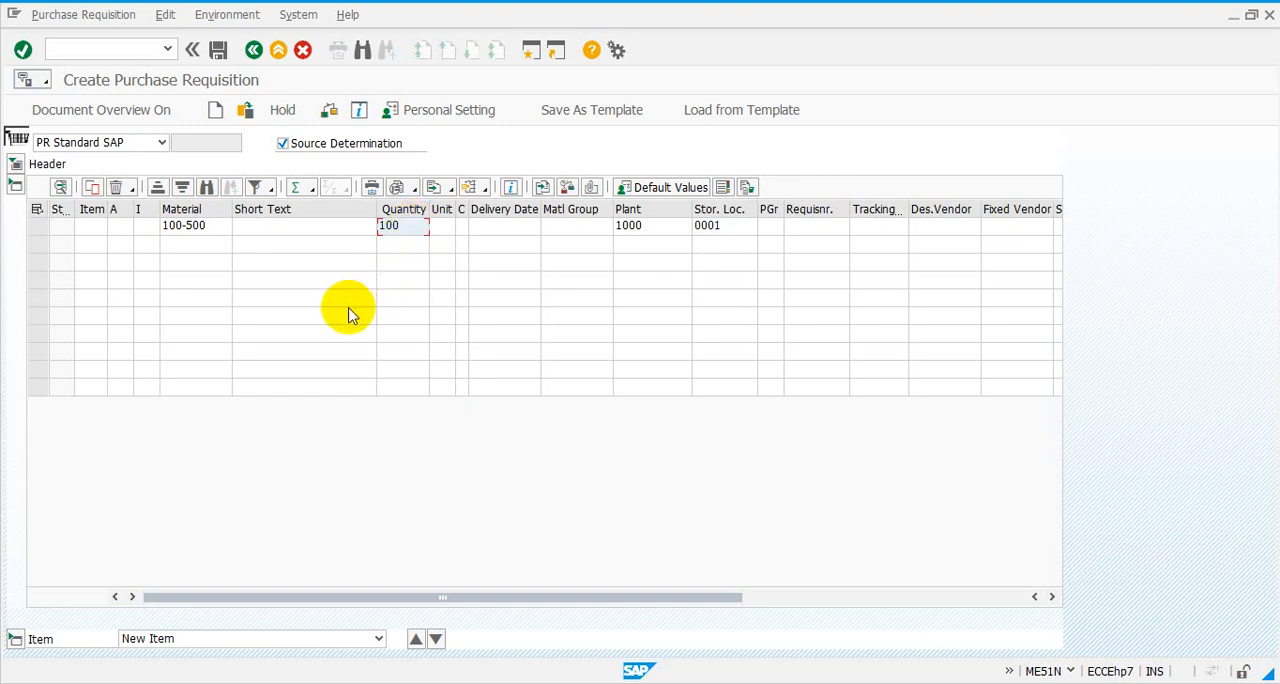
click(23, 50)
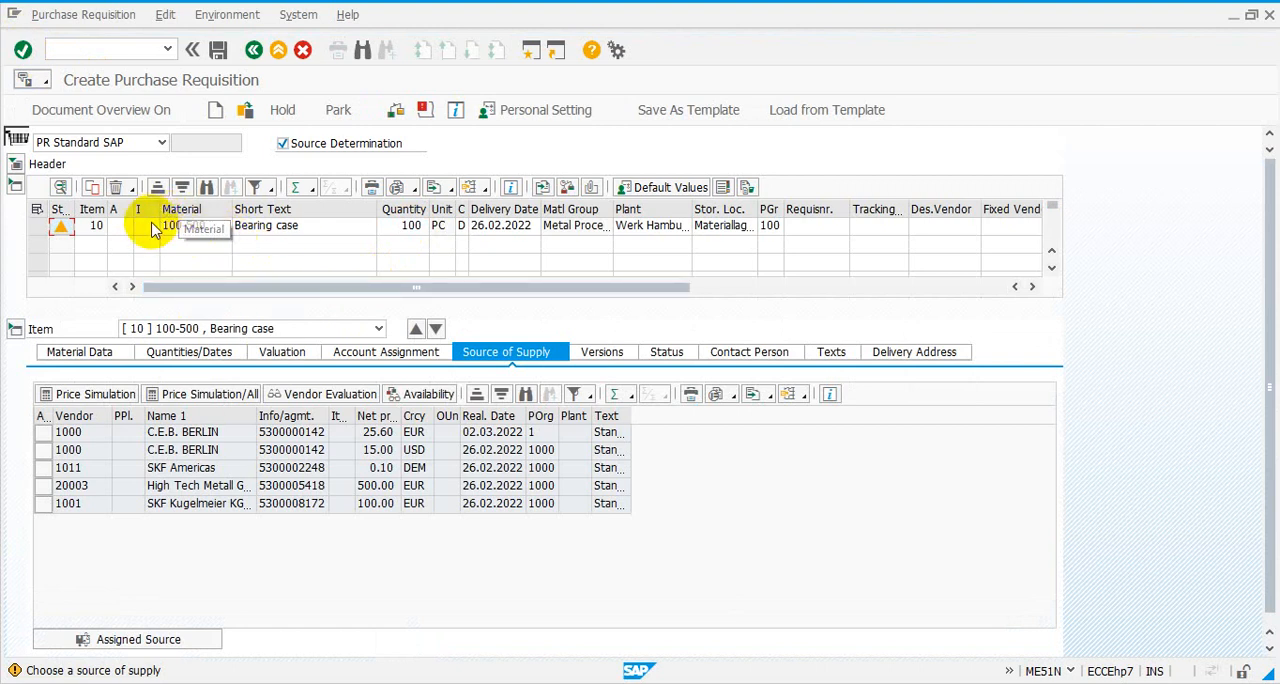
- Select item 10 and assign vendor 20003, High Tech Metall, as its source of supply
click(37, 229)
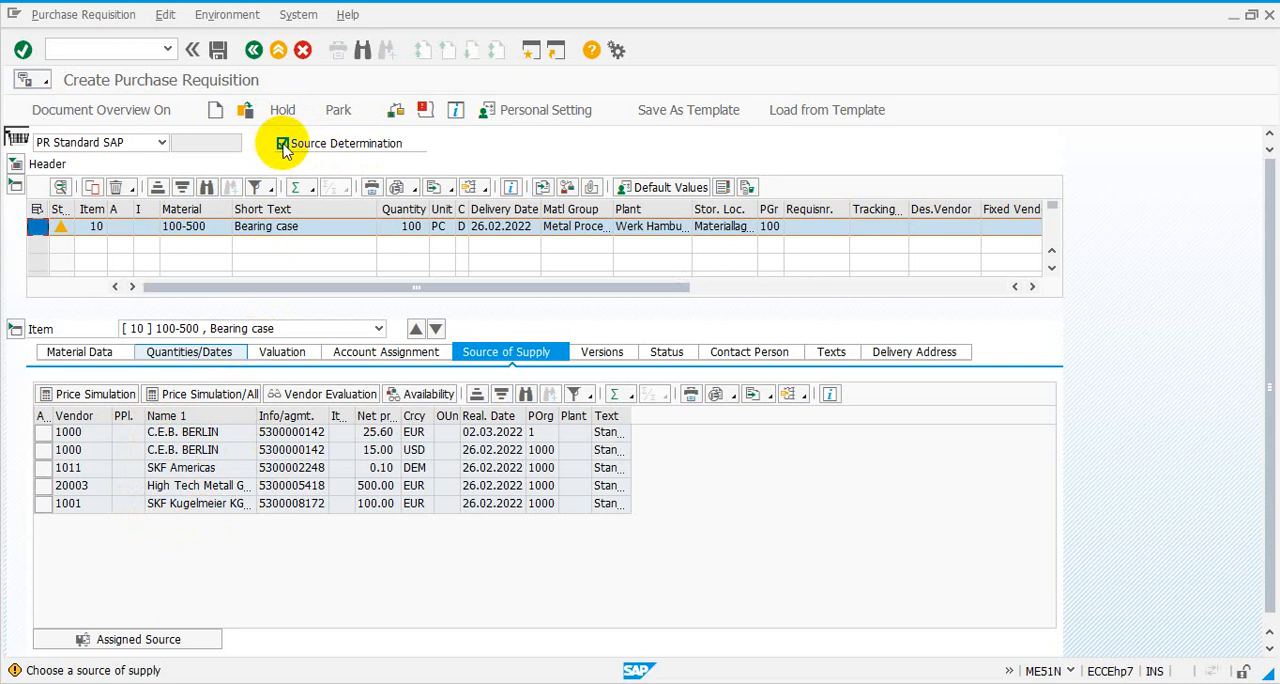
click(243, 510)
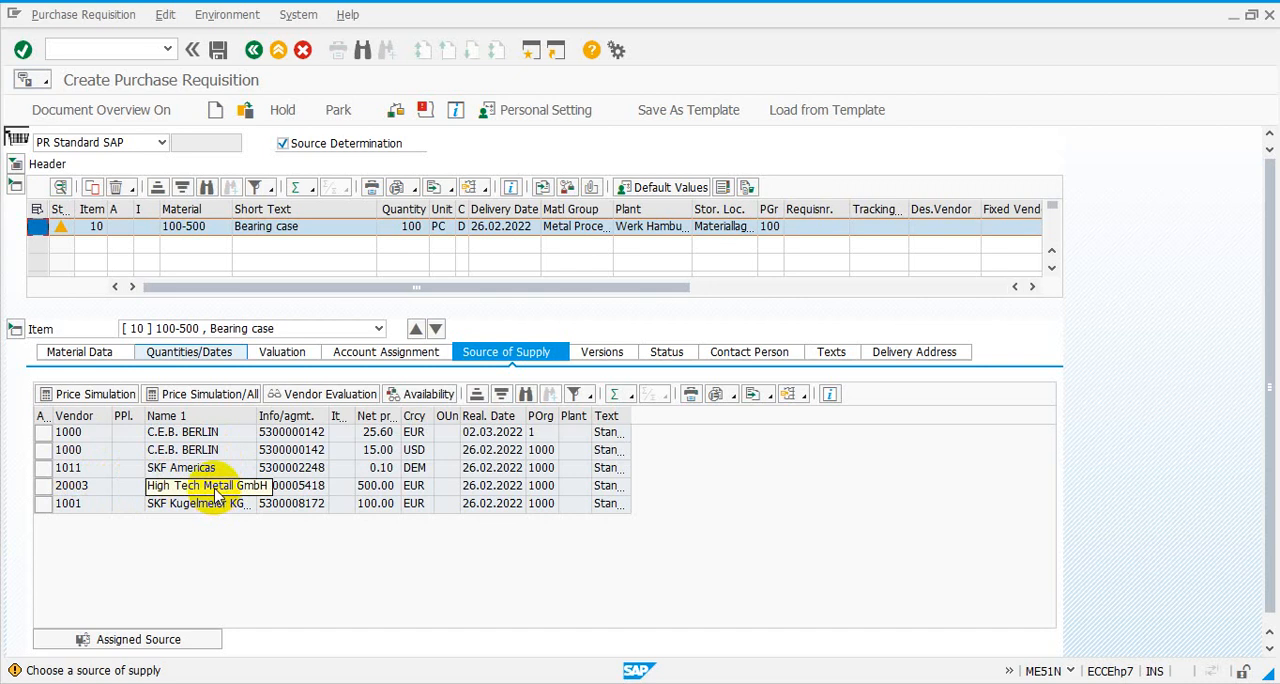
click(48, 488)
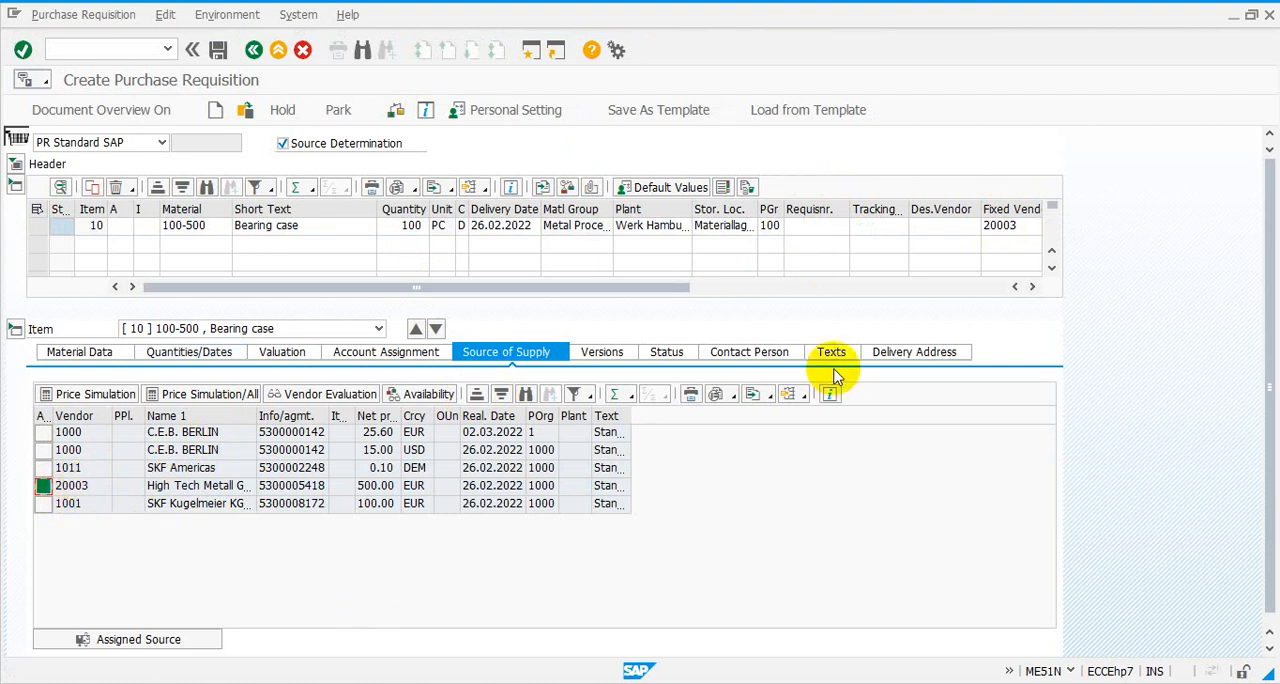
- Enter Maintenance as the requisitioner and MT-24-2-22 as the tracking number for item 10
click(826, 230)
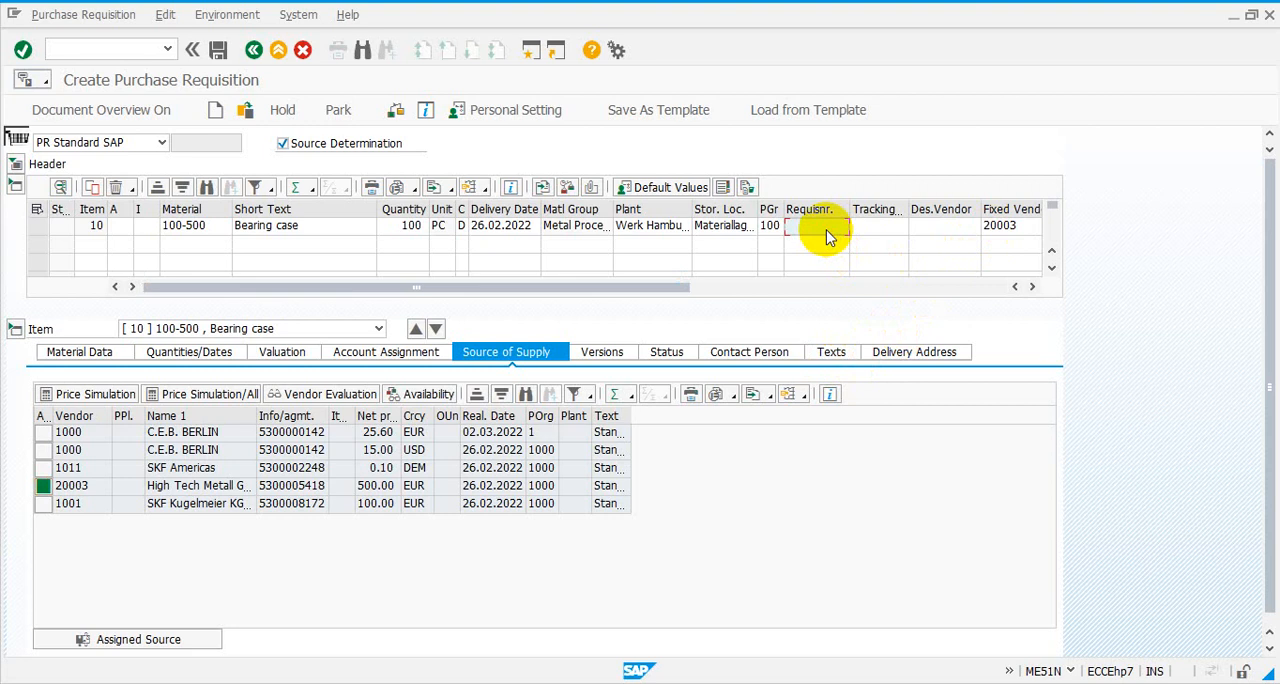
text(St)
text(enance)
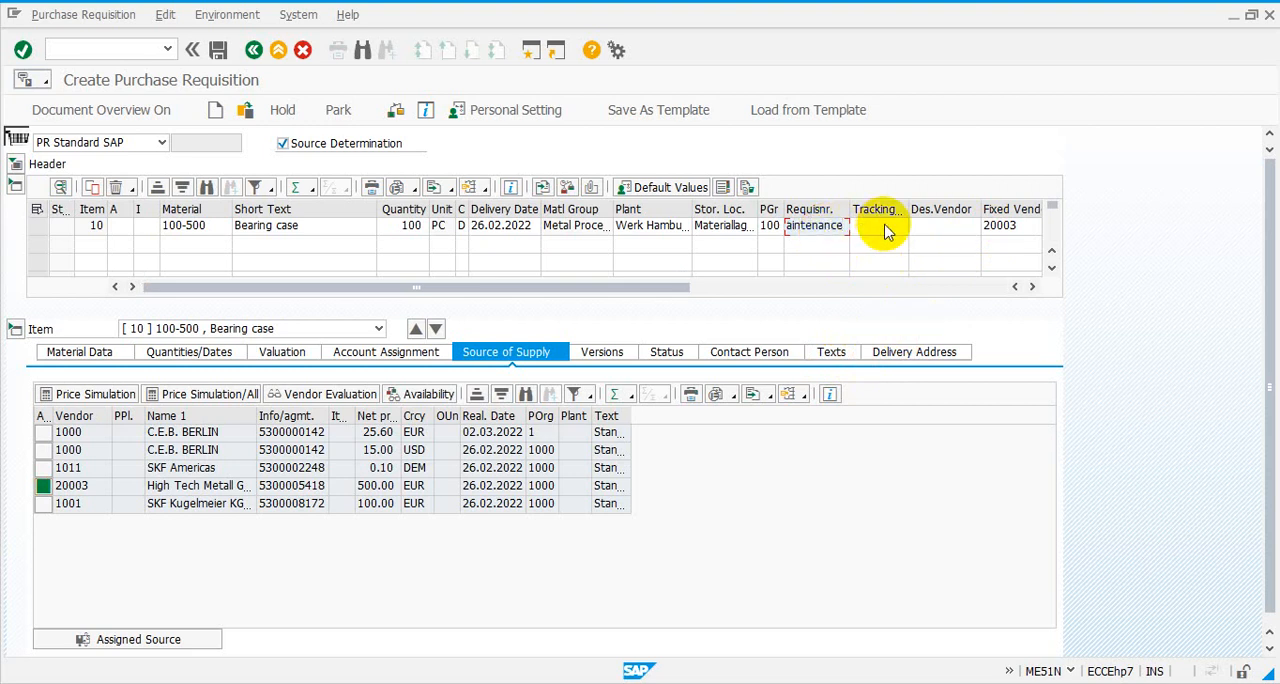
click(885, 230)
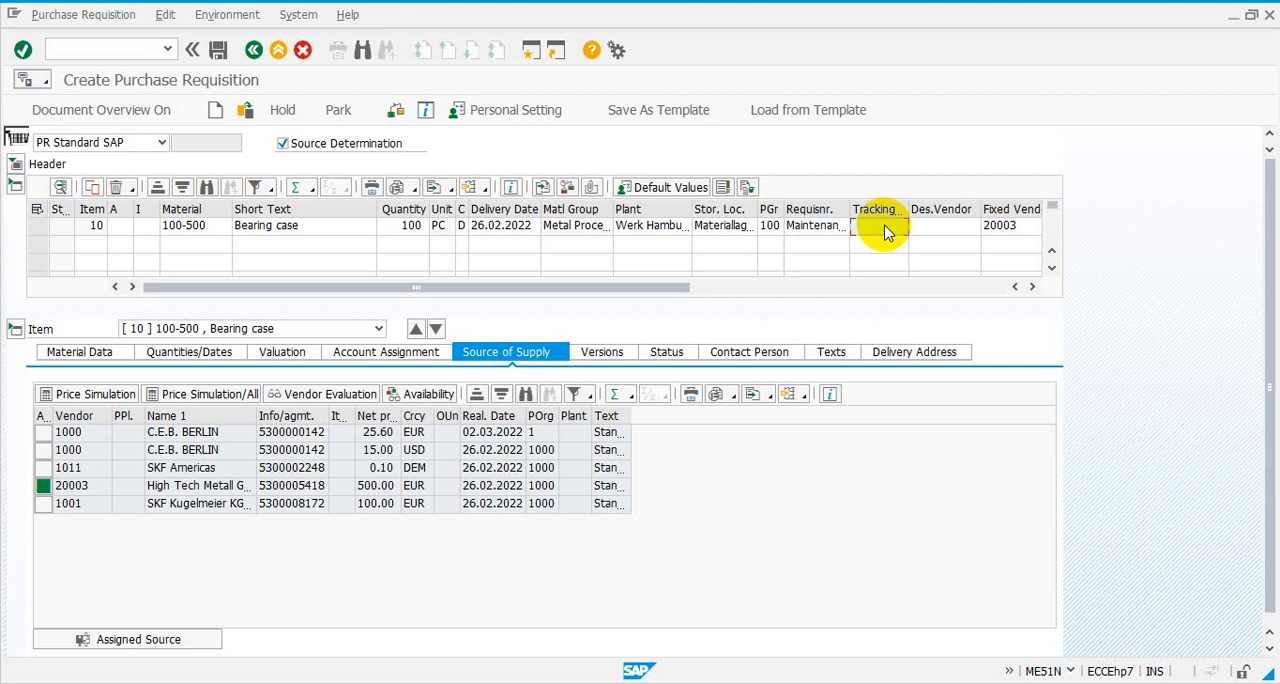
text(MT-24)
text(-24-)
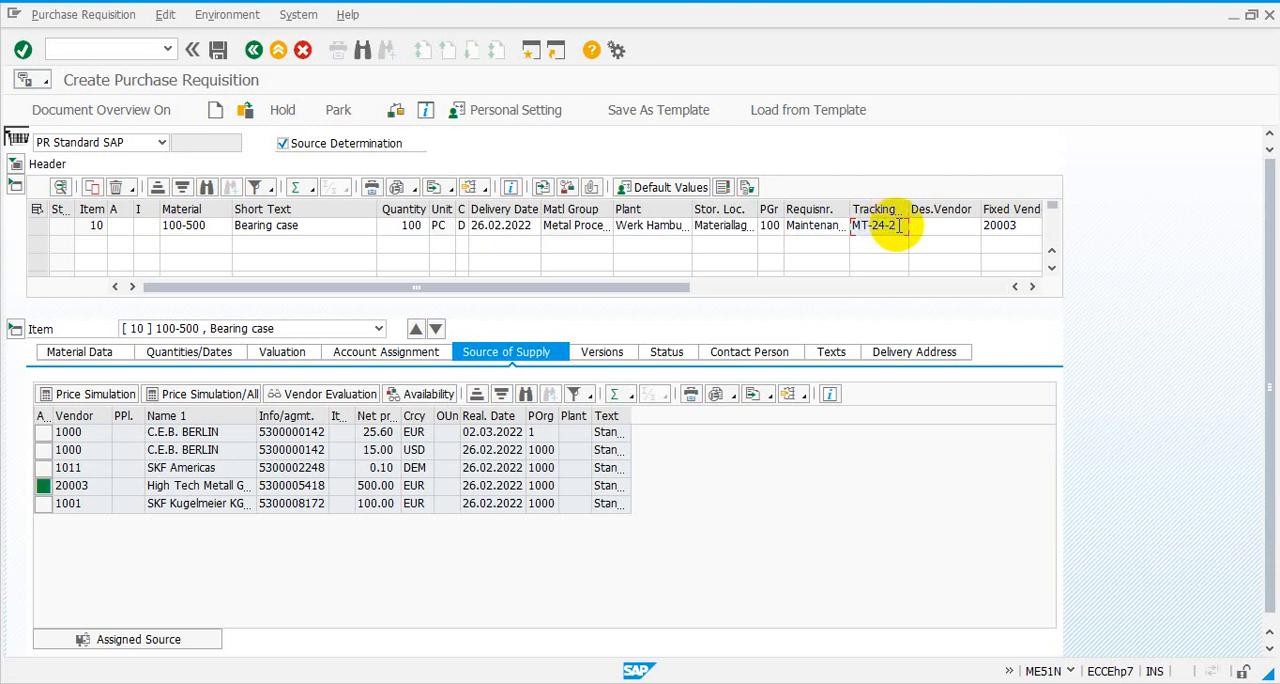
text(2-20)
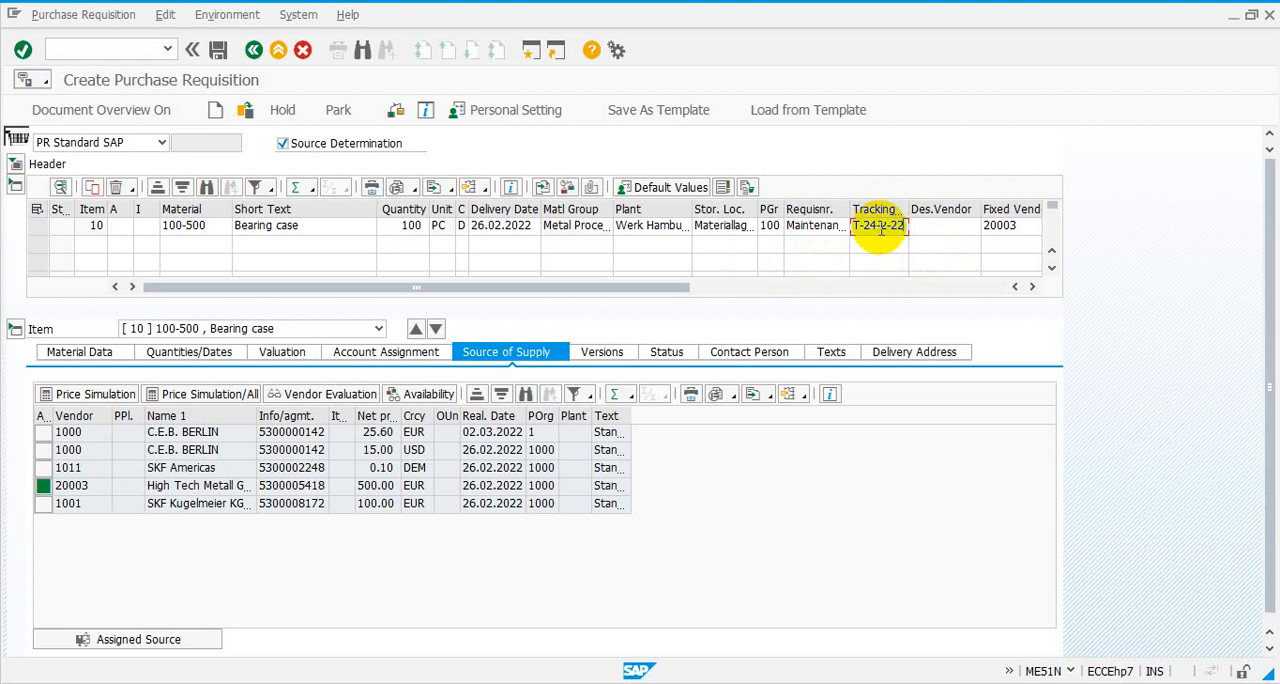
click(183, 246)
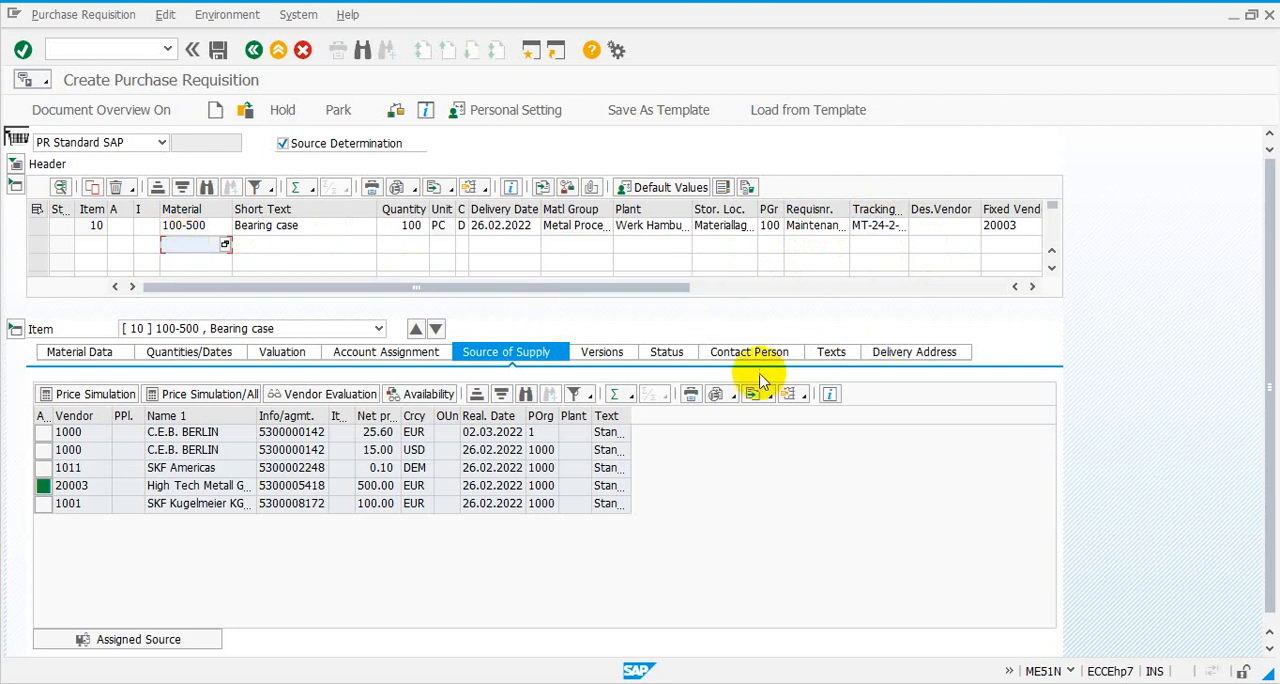
- Review the bearing case item's material data, quantities and dates, valuation and account assignment details
click(110, 350)
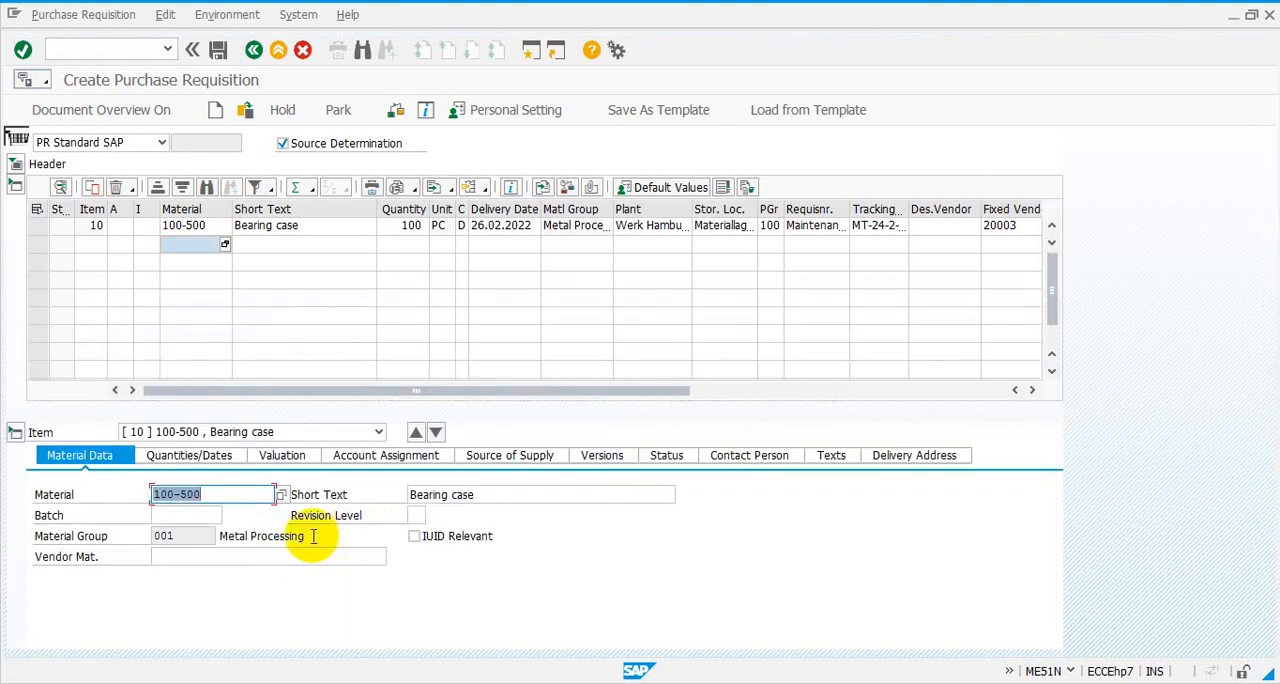
click(182, 537)
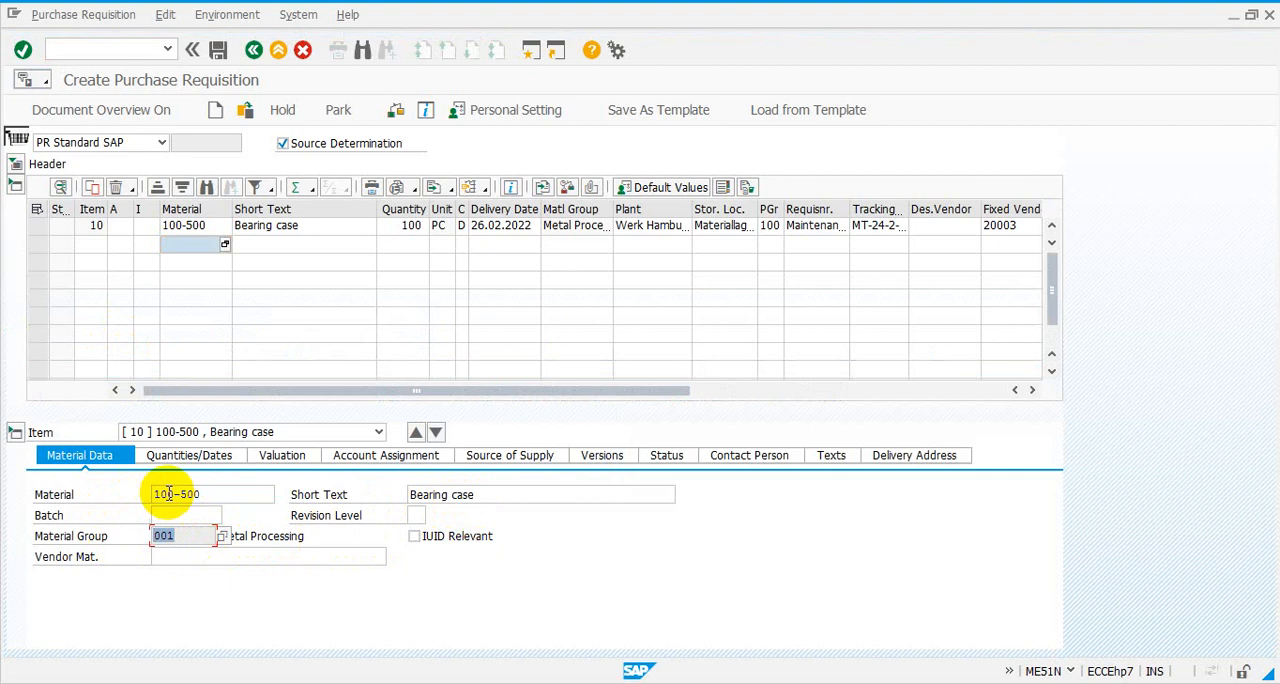
drag(212, 492, 103, 492)
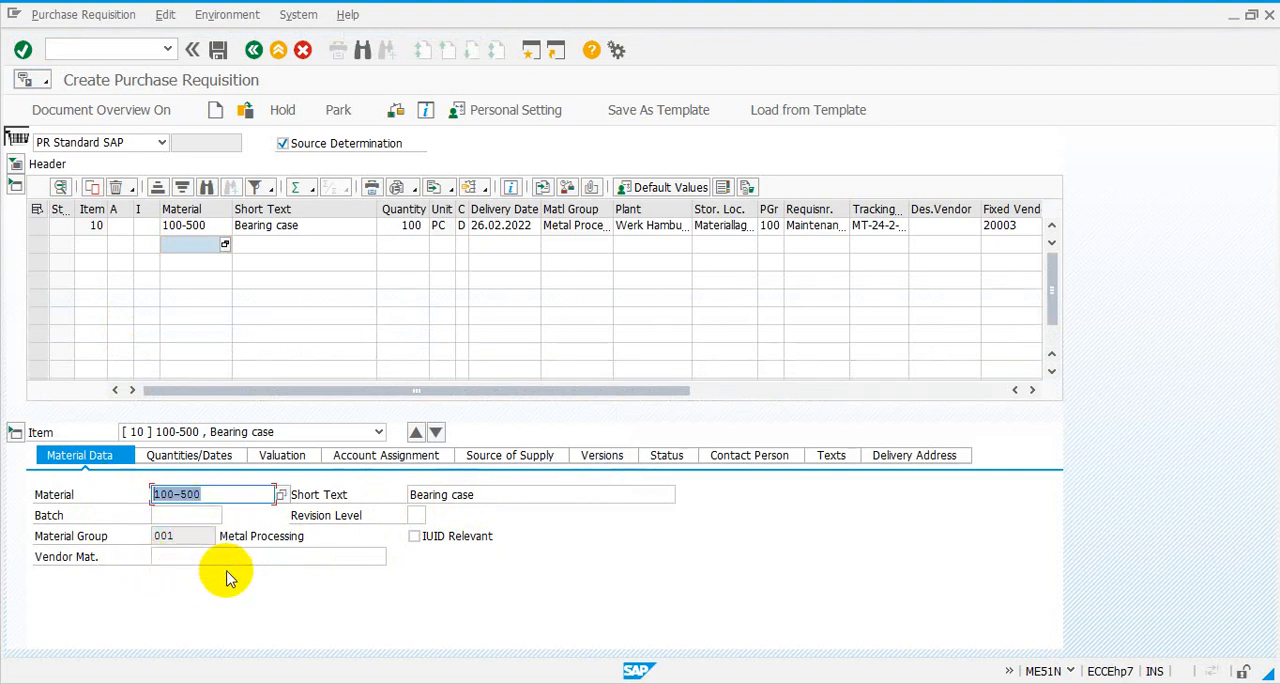
click(190, 455)
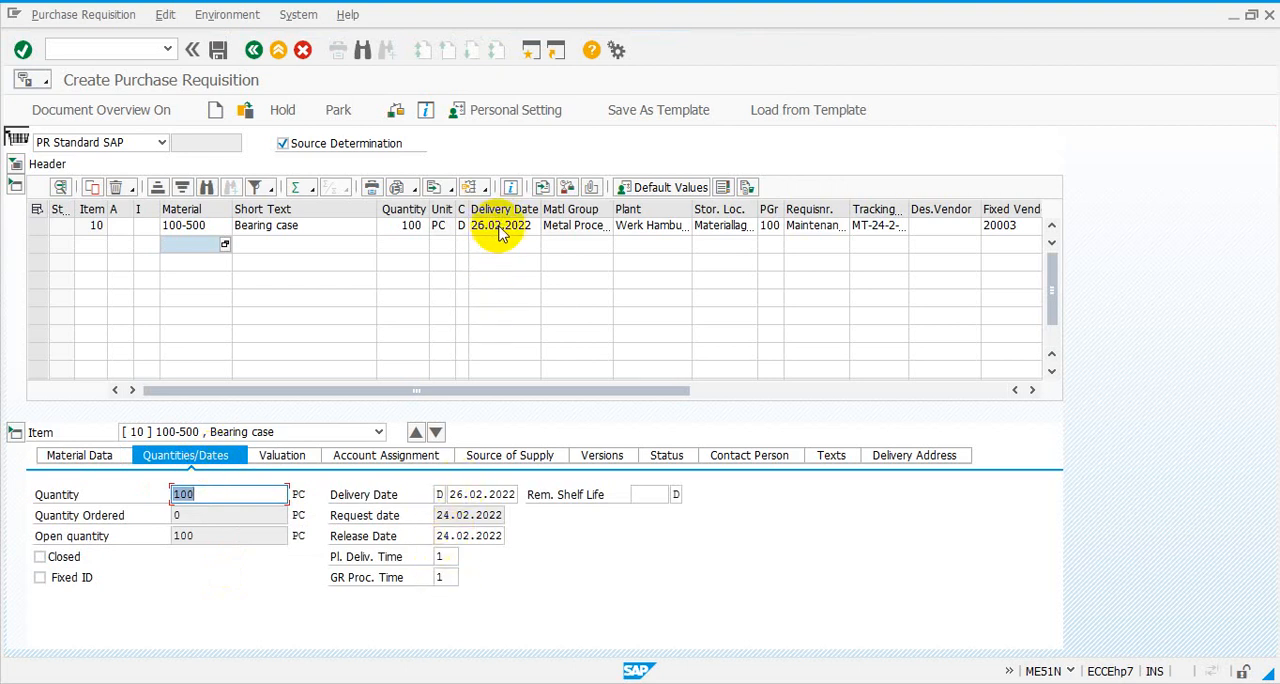
click(303, 465)
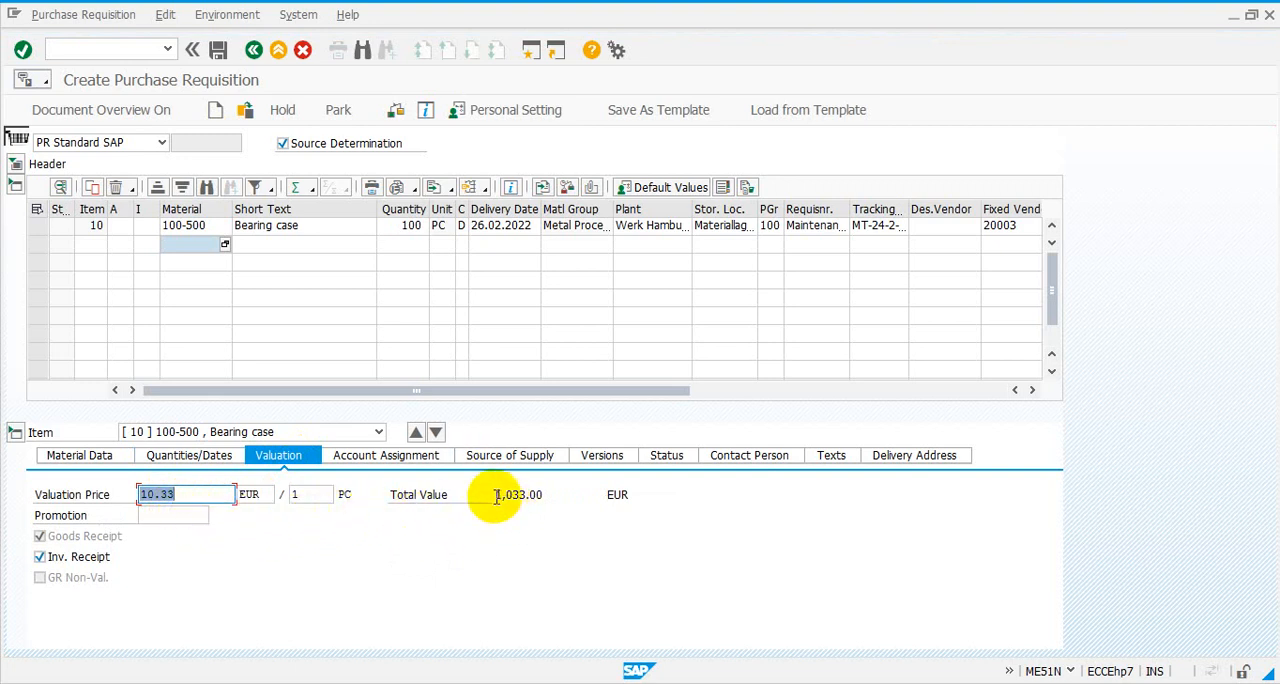
drag(496, 496, 543, 494)
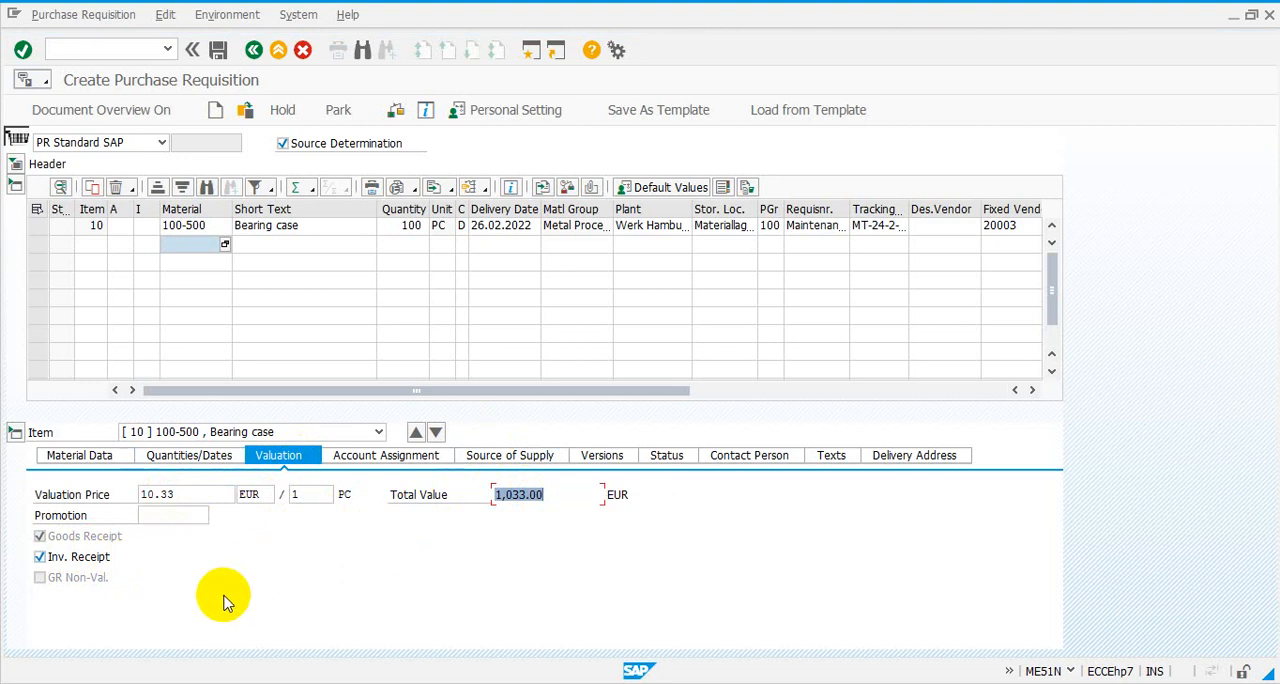
click(443, 458)
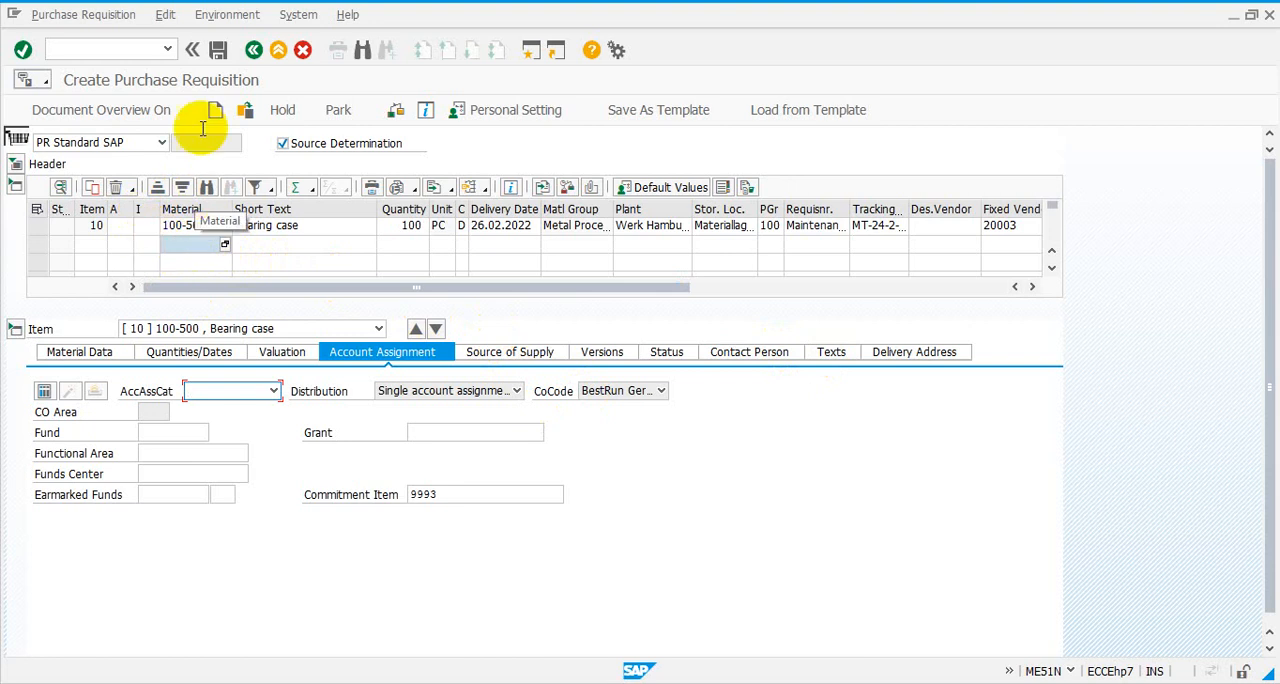
- Save the purchase requisition and return to the SAP Easy Access screen
click(220, 52)
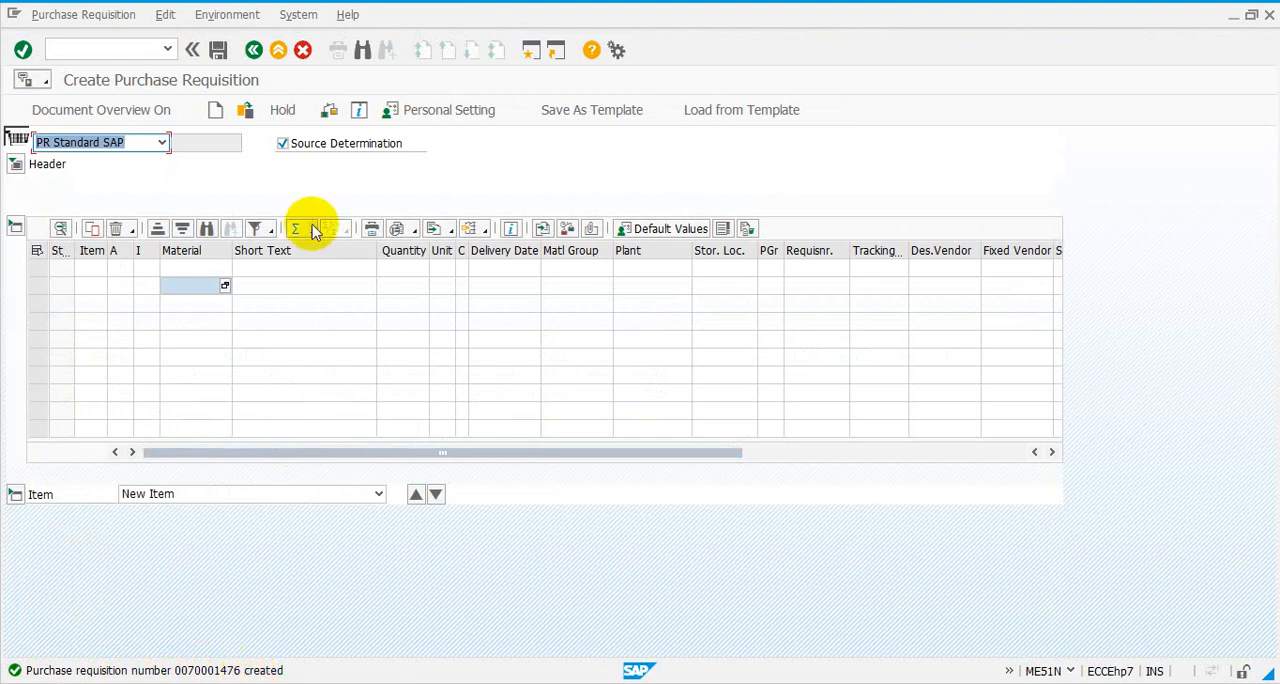
click(253, 50)
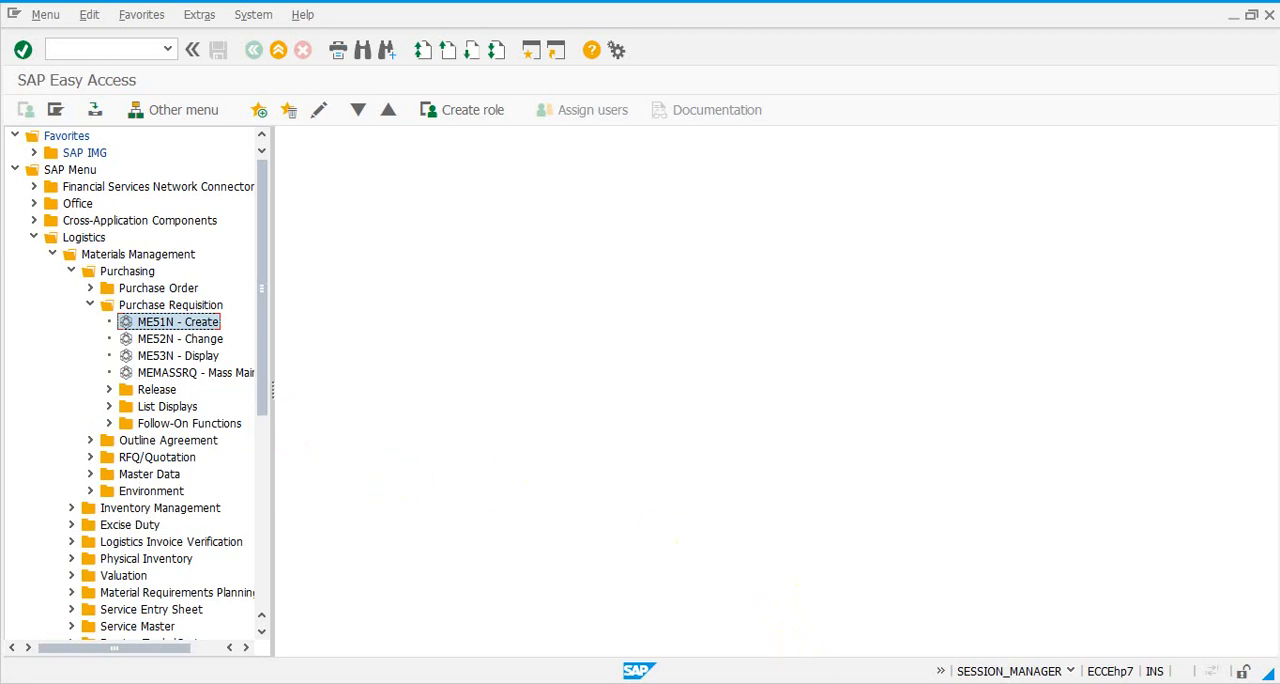
- Minimize the SAP Easy Access and SAP Logon windows, and advance the presentation to the logon screen slide
click(1235, 17)
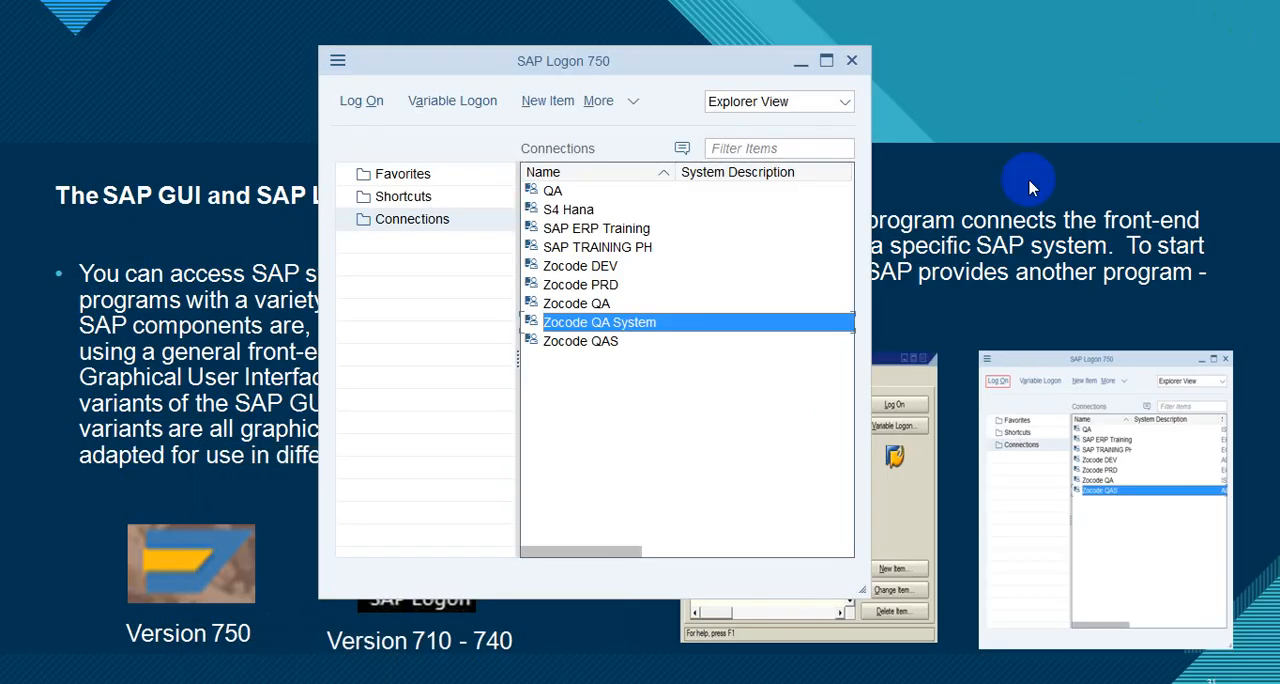
click(801, 61)
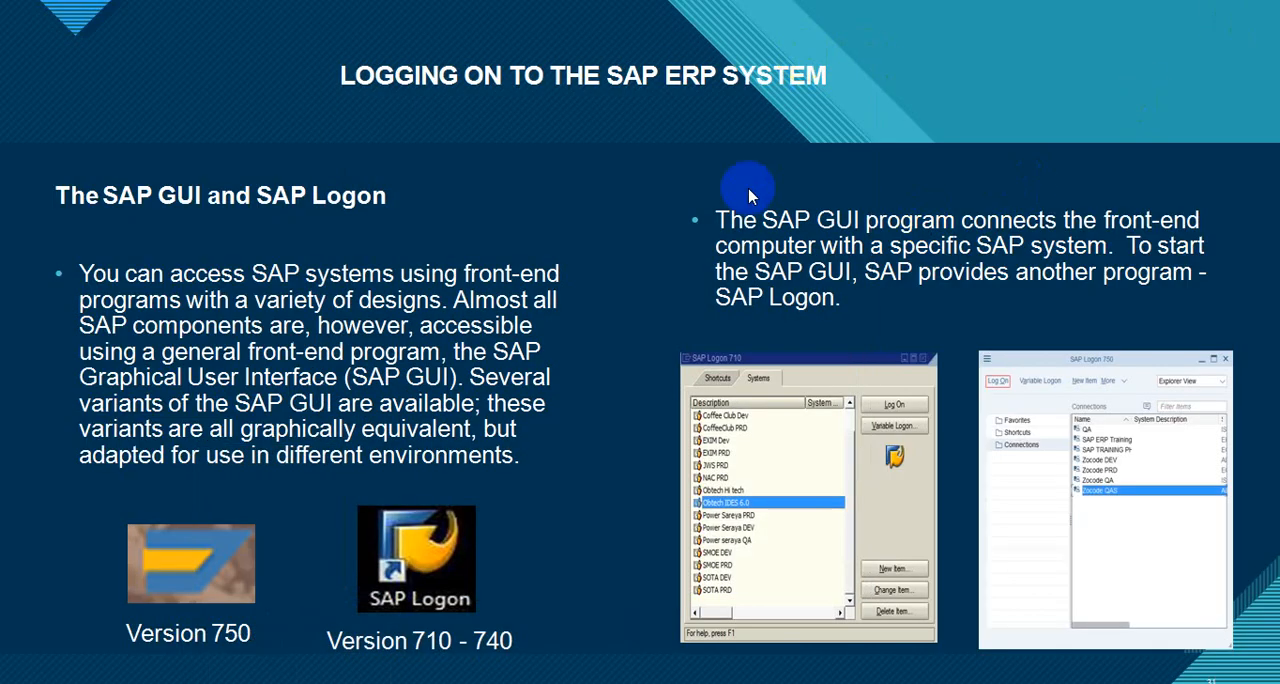
click(740, 218)
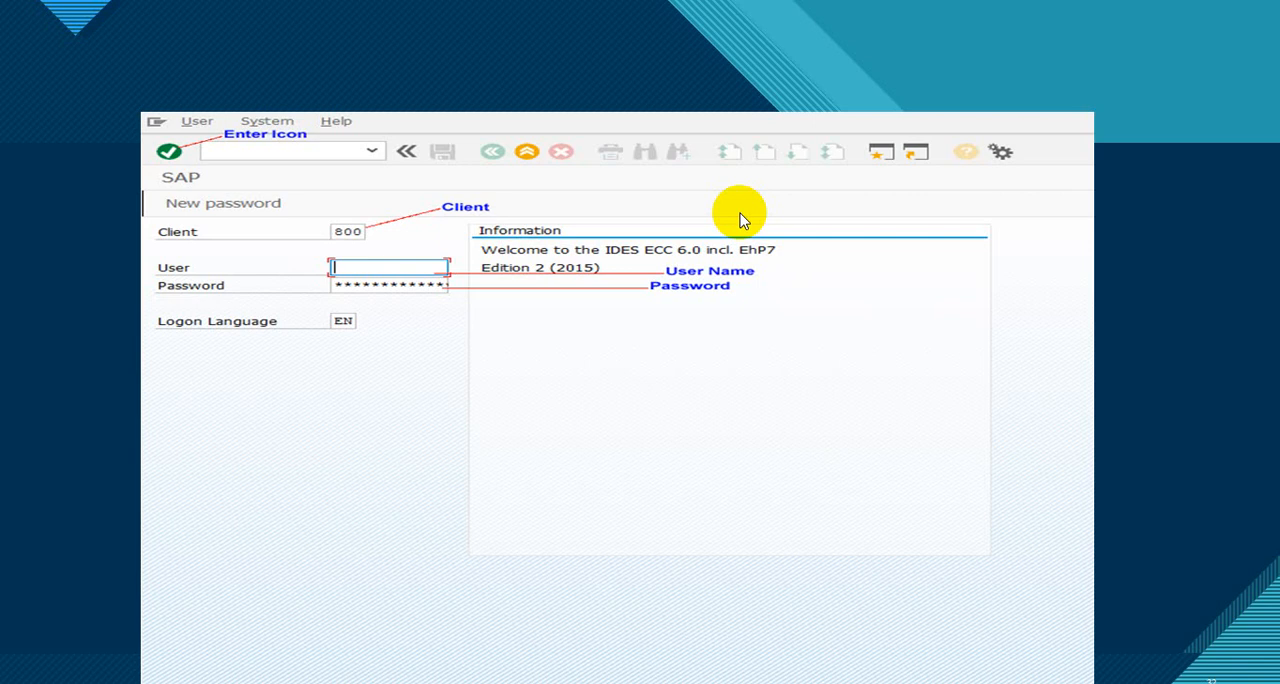